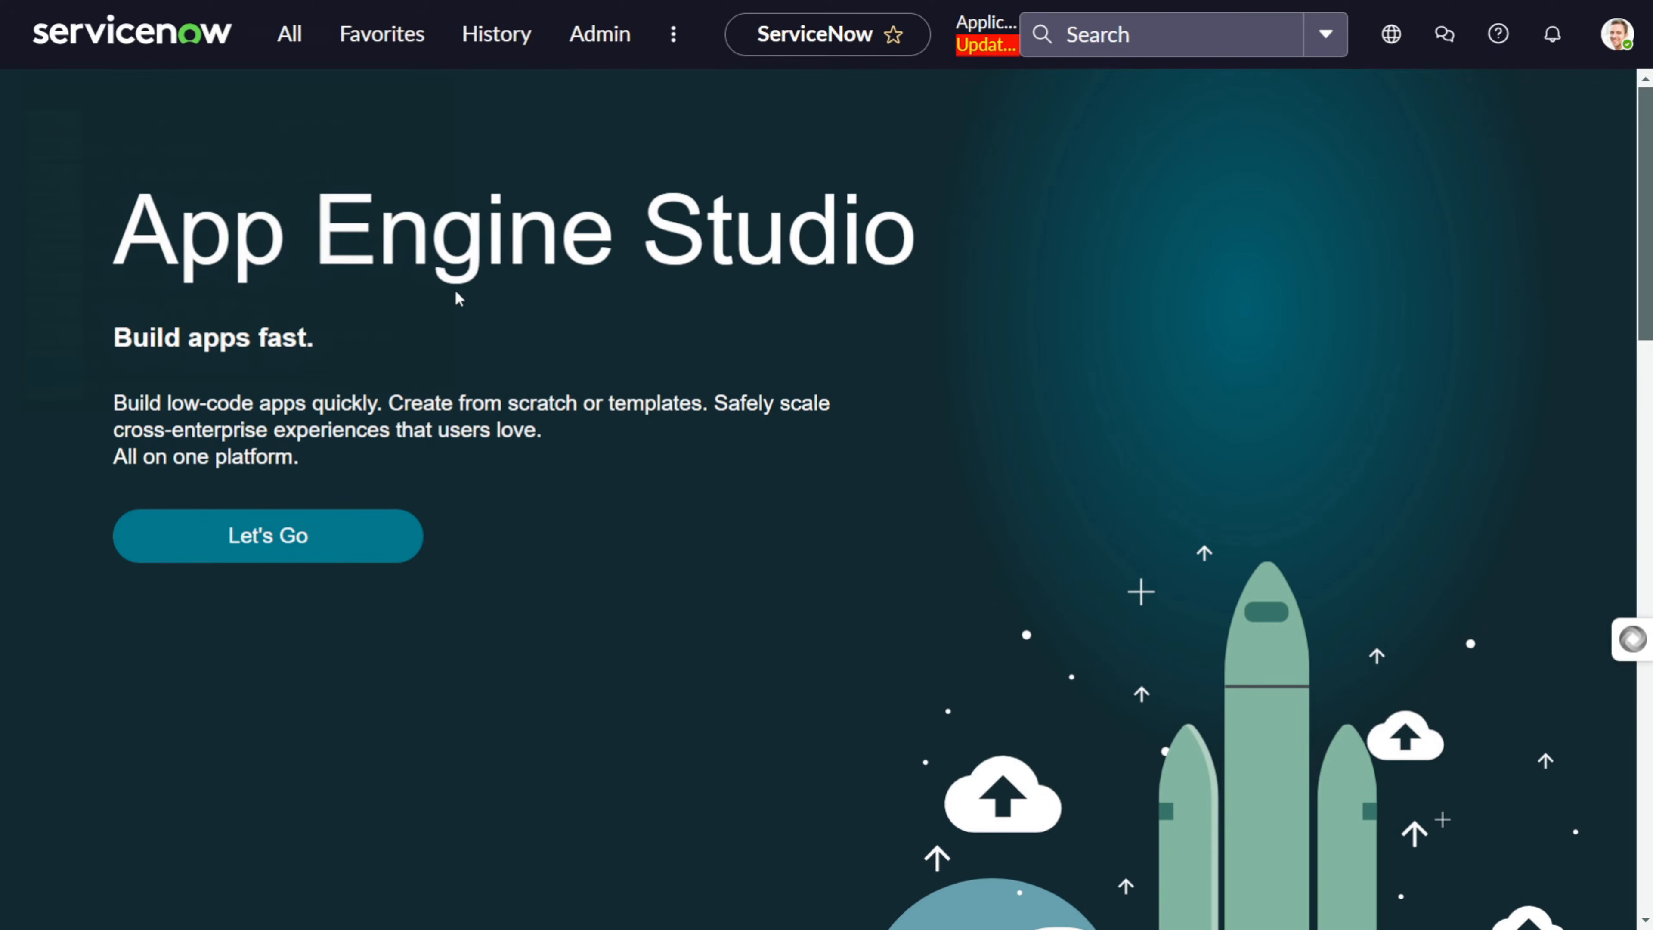
# - Open the Locations list with the cmn_location slash command and view the first Baltimore street-address record
pyautogui.write('/cmn')
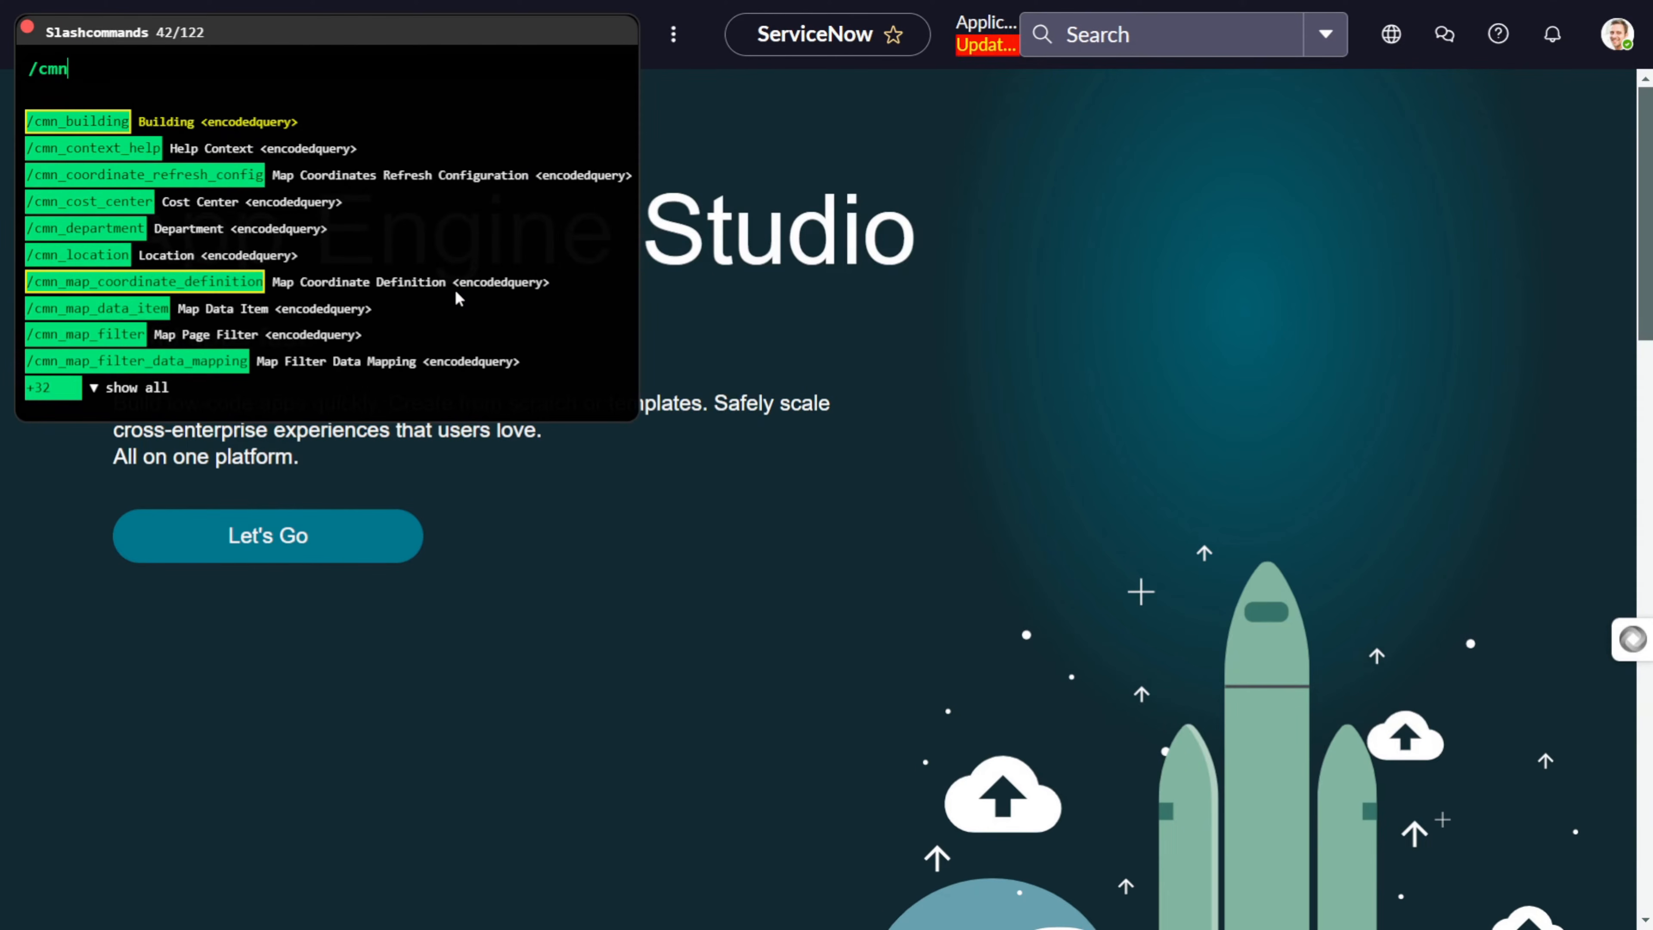
pyautogui.write('_location')
pyautogui.press('Return')
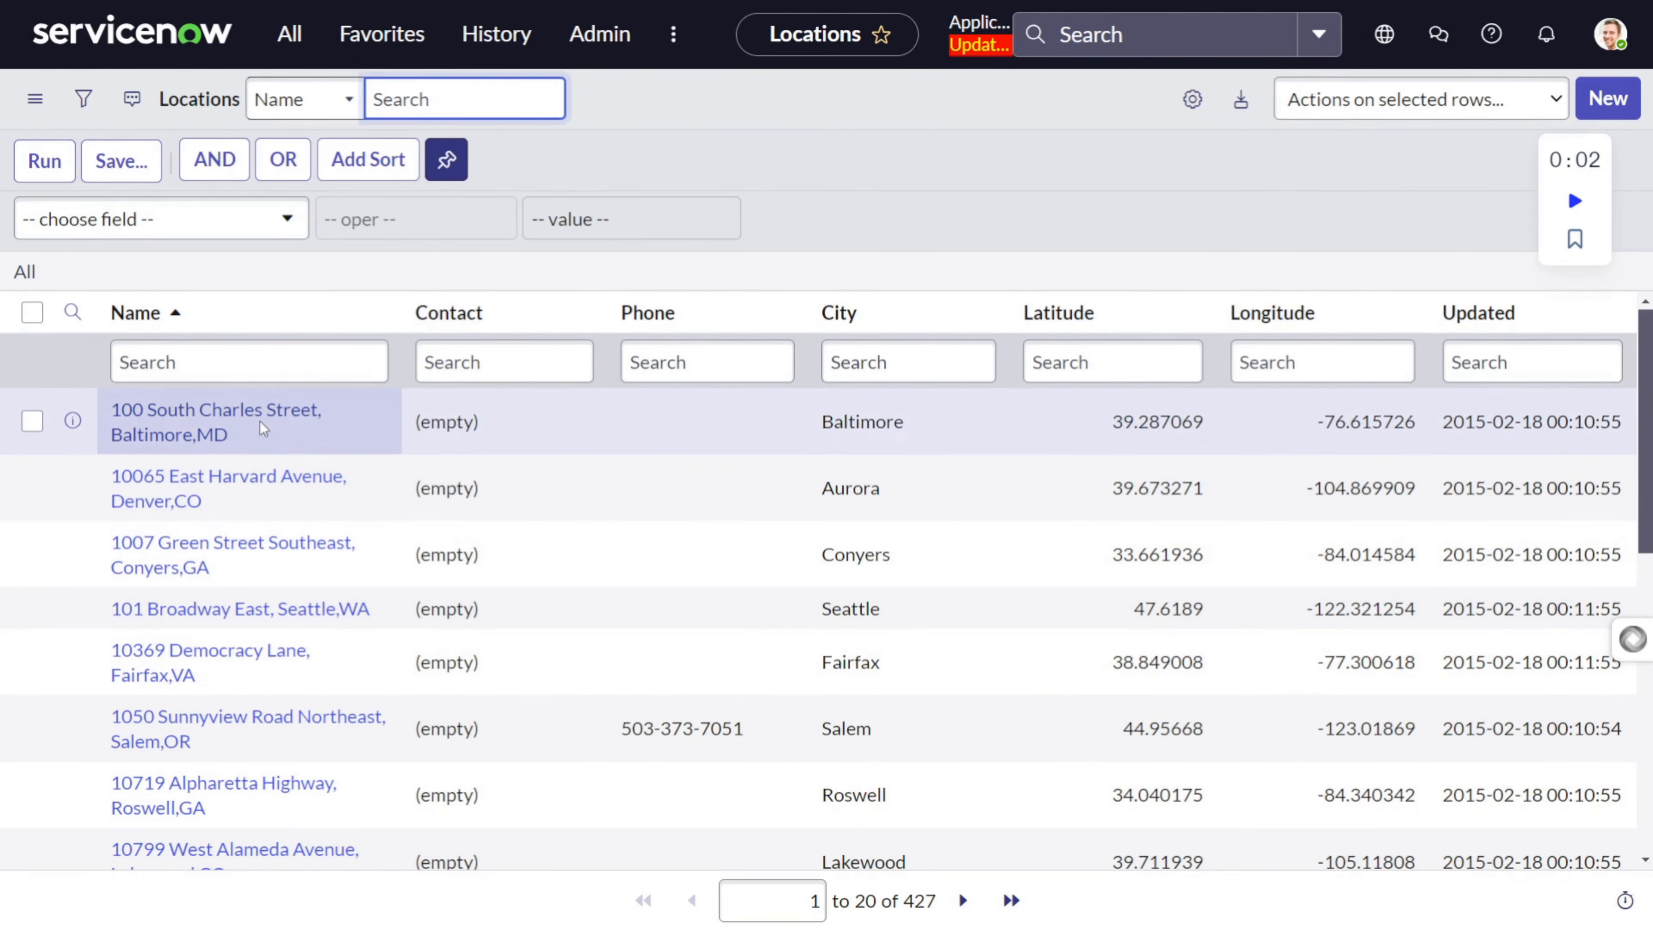
pyautogui.click(204, 407)
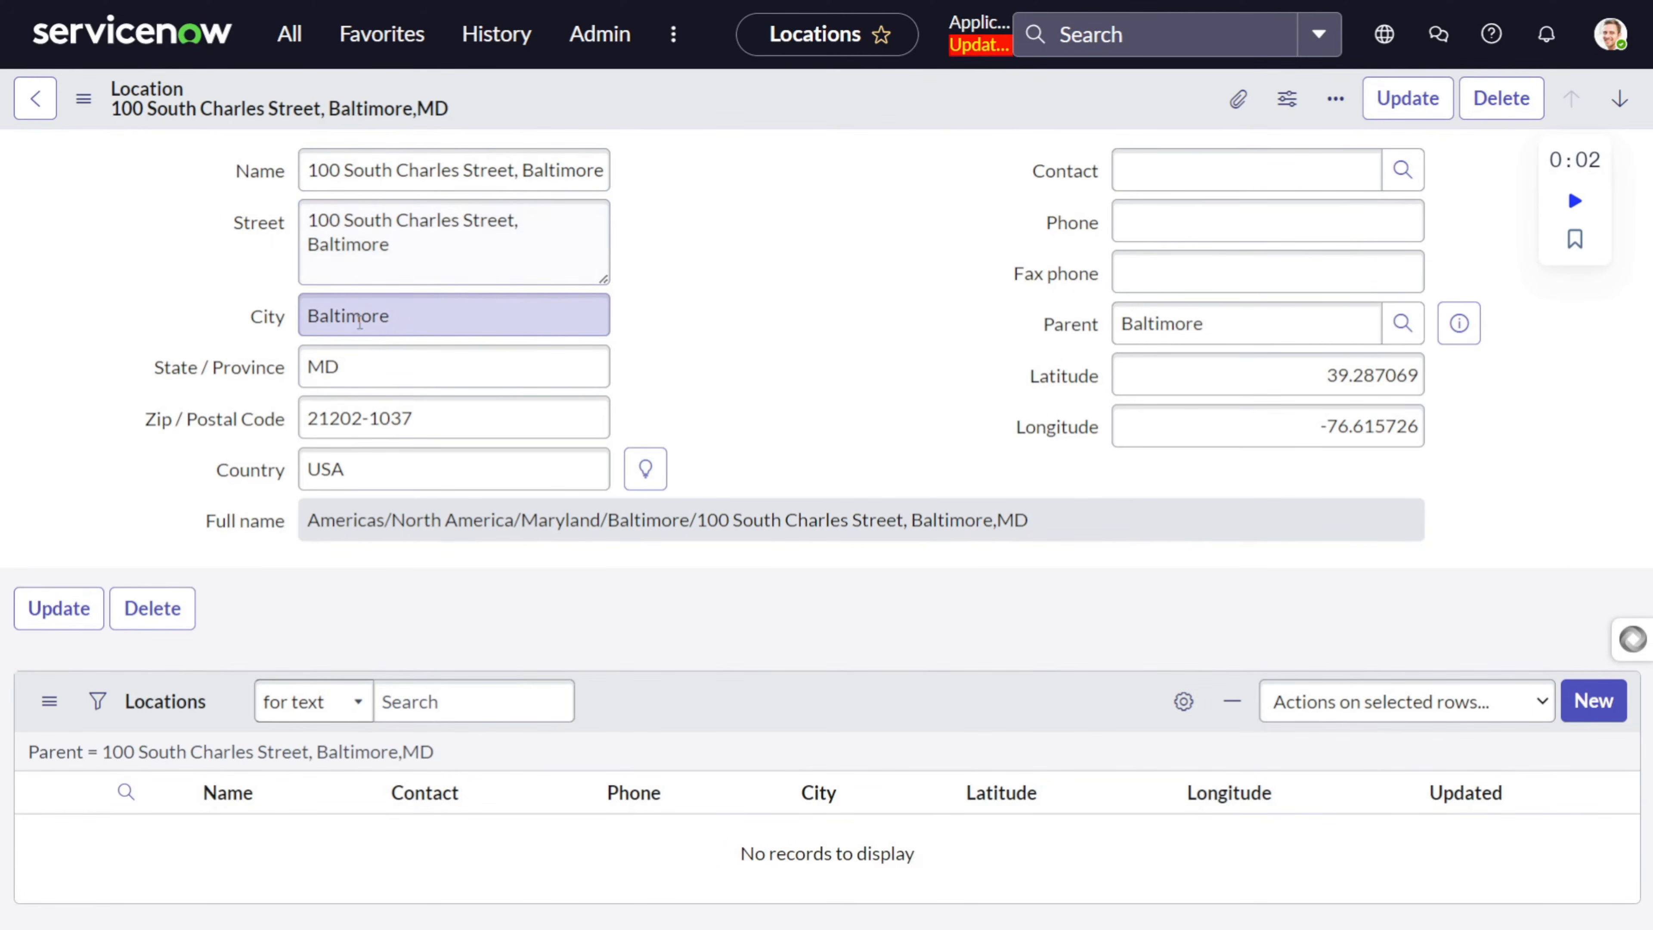
# - Follow the parent references upward from the street-address record through Baltimore to the Maryland location record
pyautogui.tripleClick(397, 170)
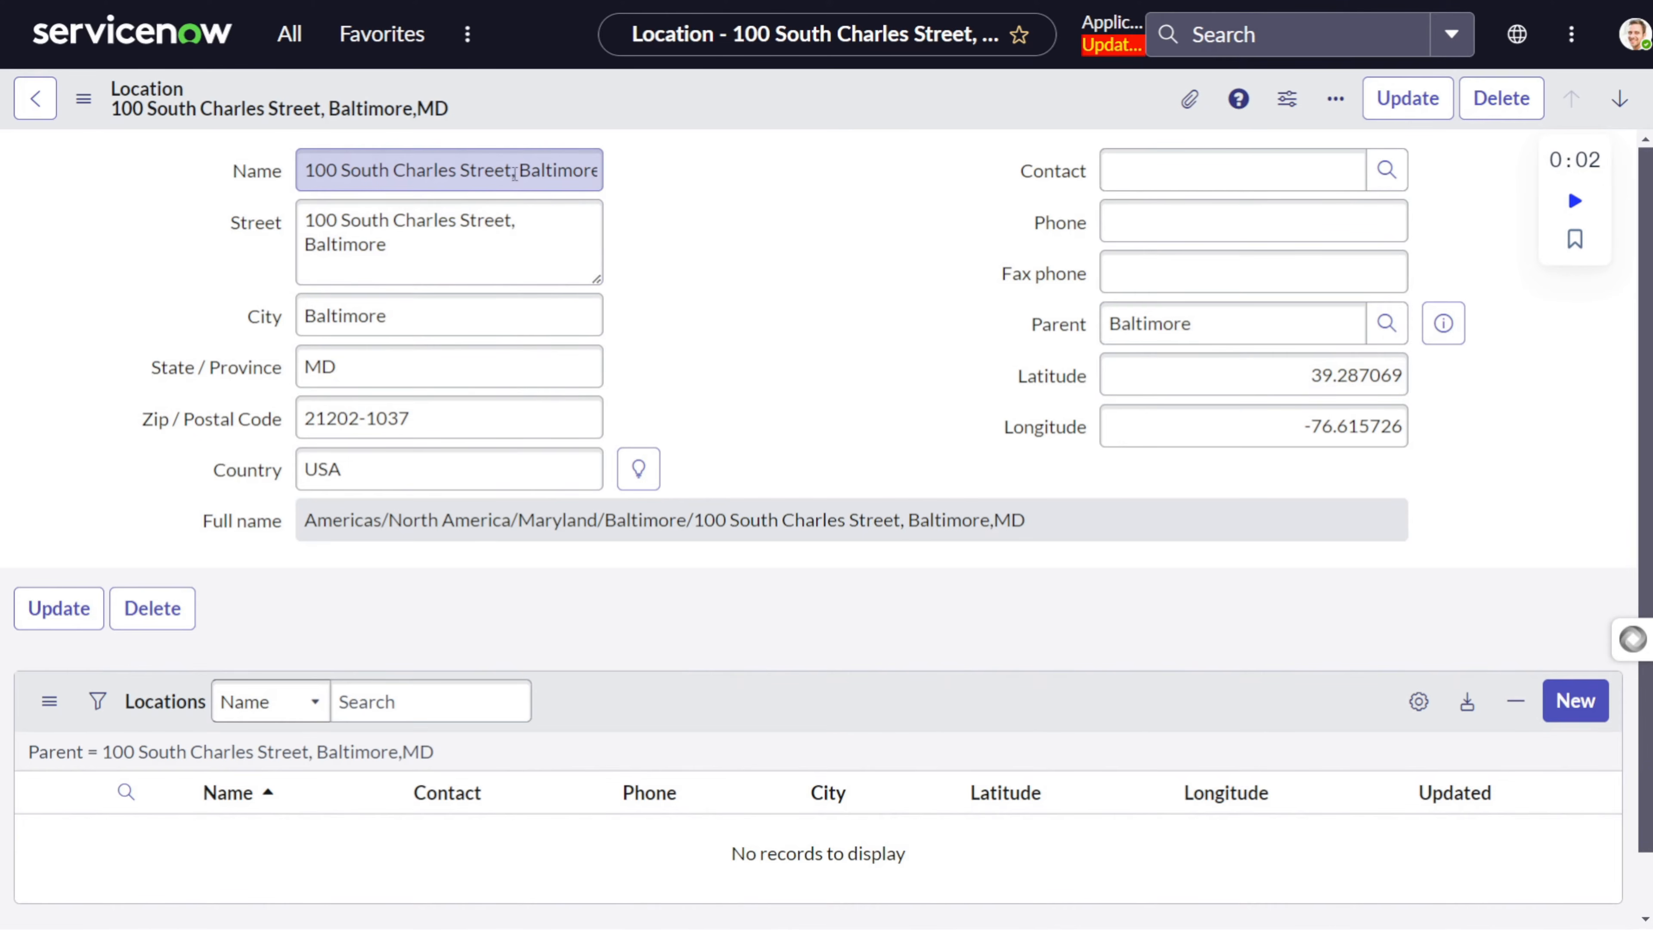
pyautogui.click(1443, 323)
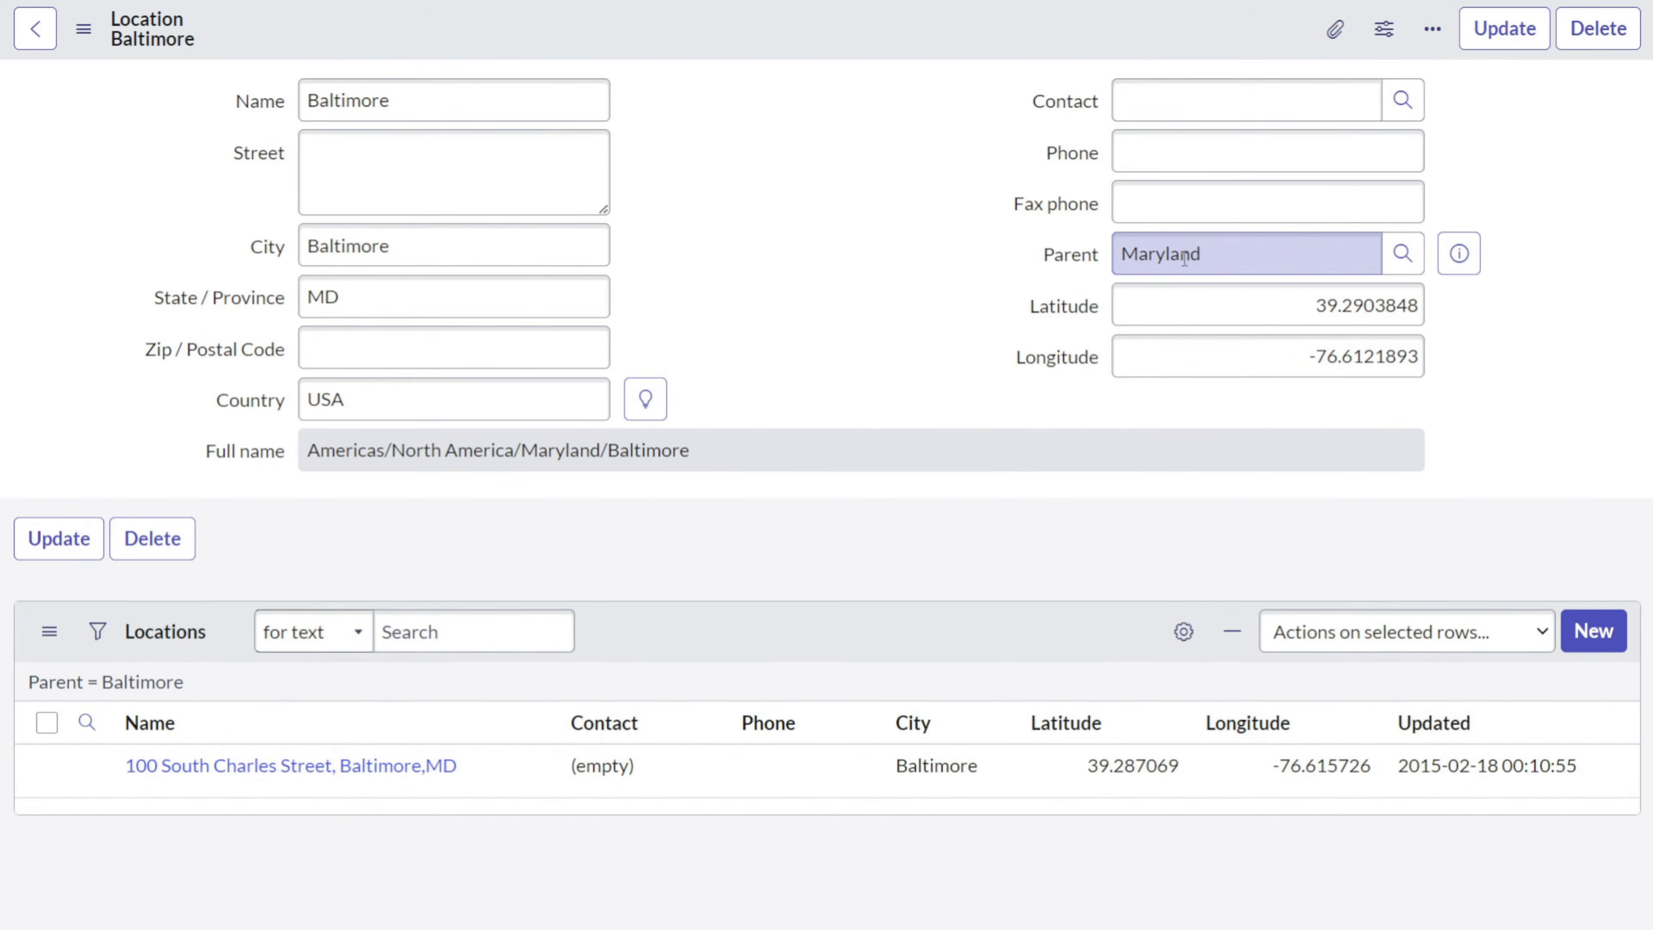
pyautogui.click(1456, 254)
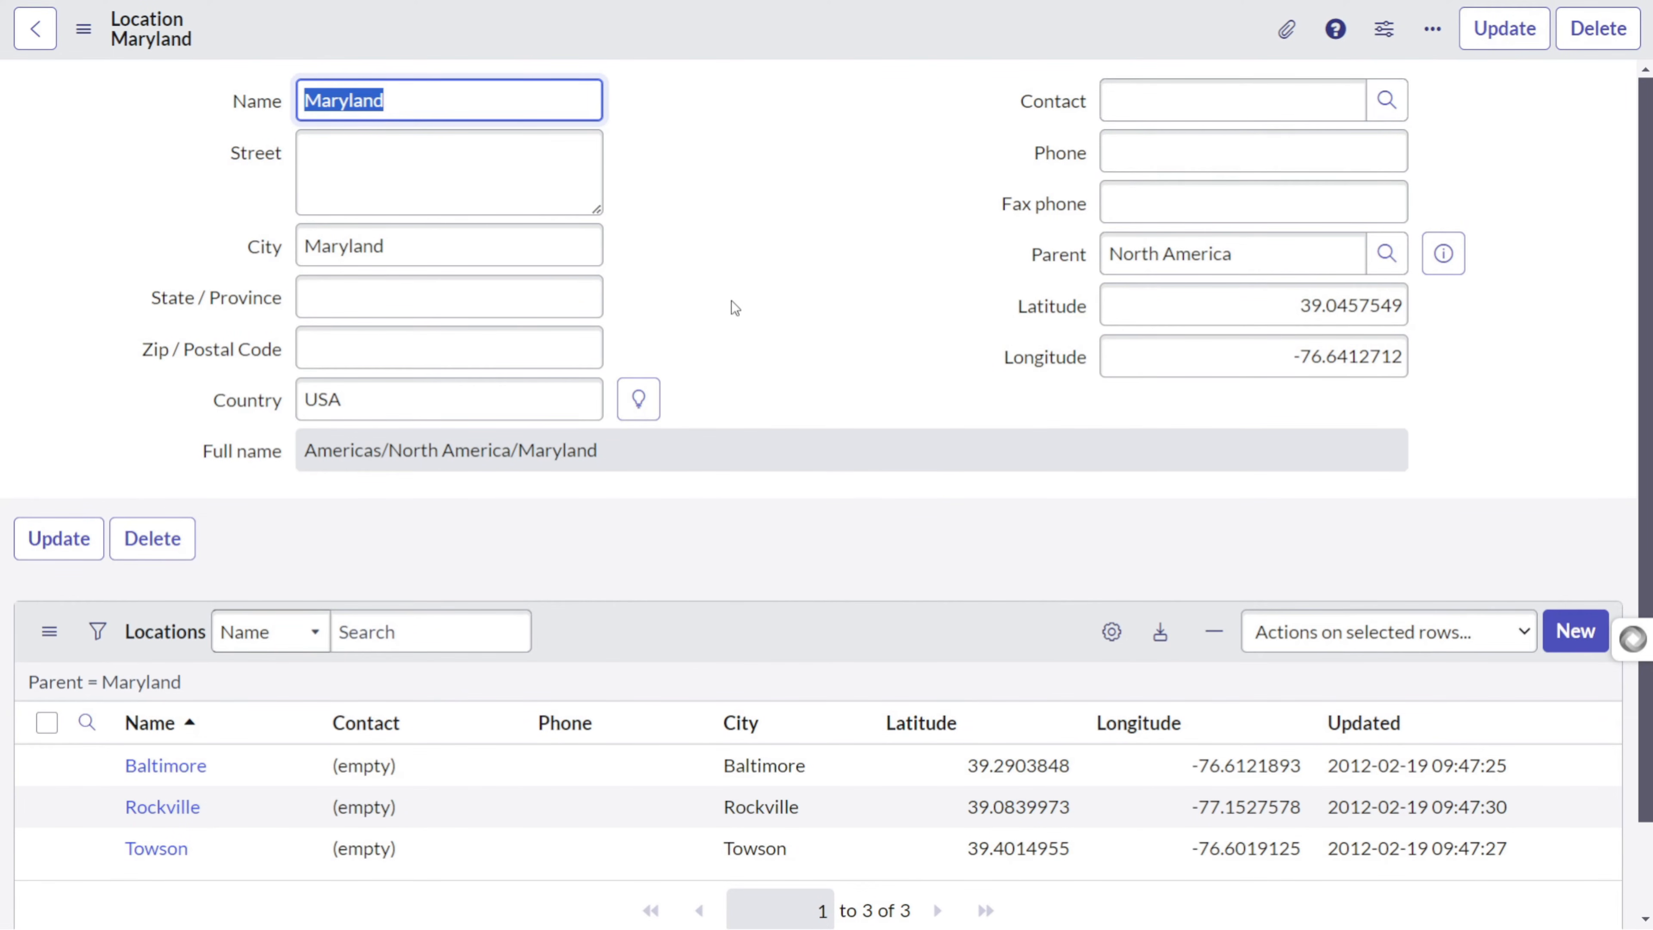
# - Bring back the navigation header around the Maryland location record with a slash command
pyautogui.hotkey('ctrl', '/')
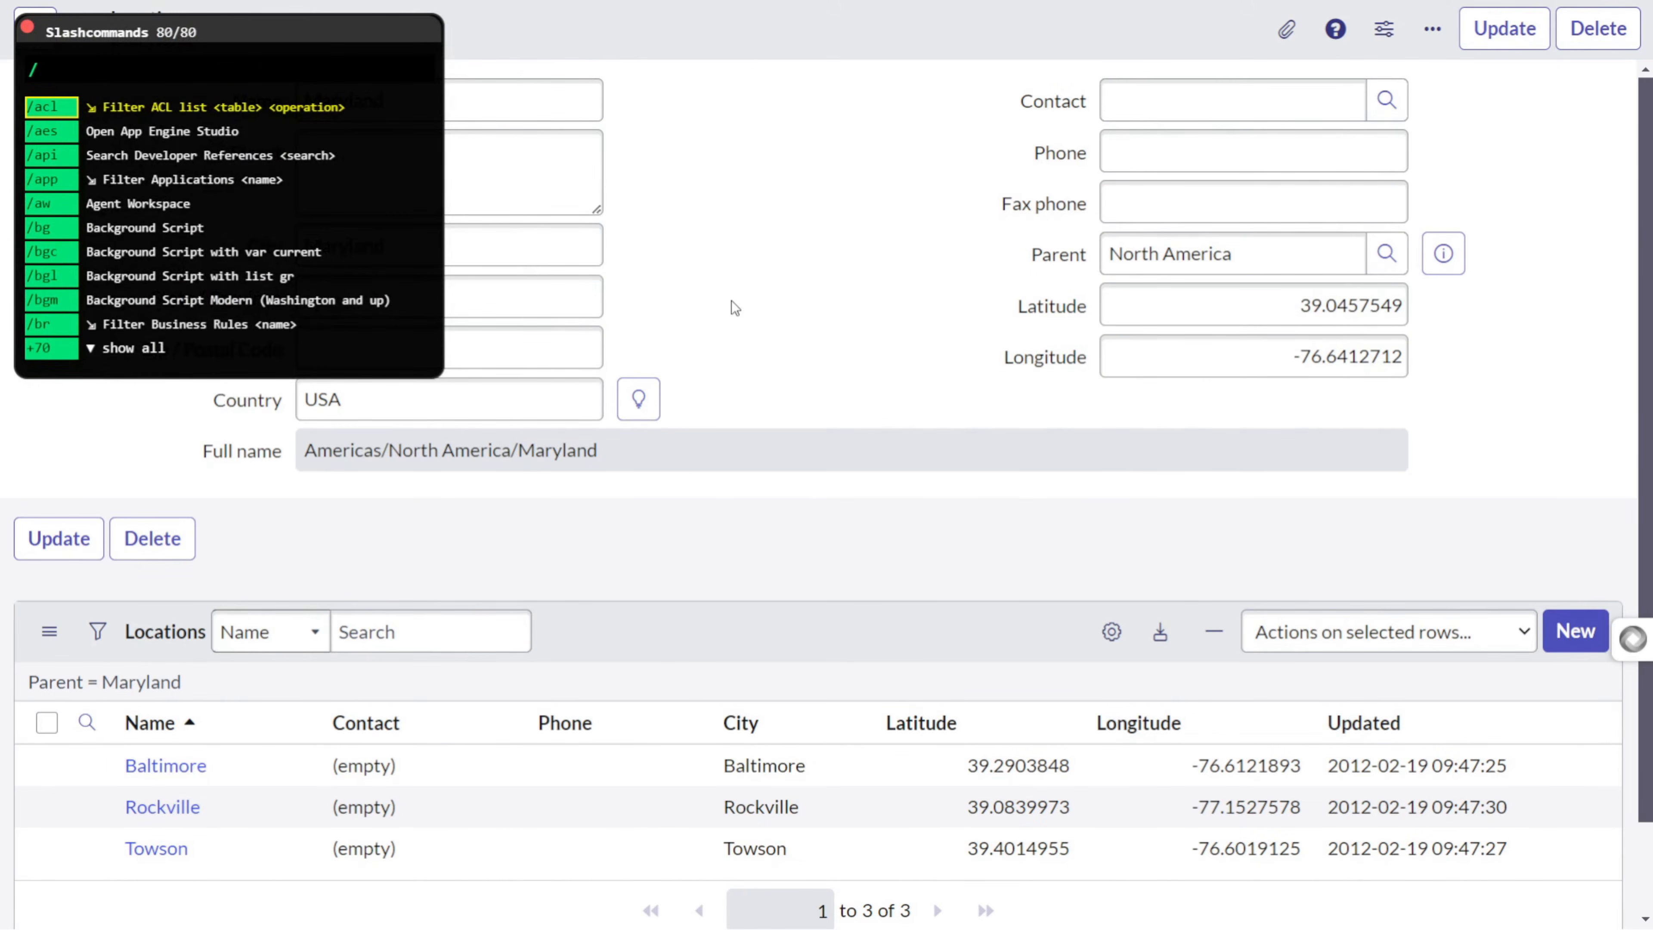
pyautogui.write('p')
pyautogui.press('Escape')
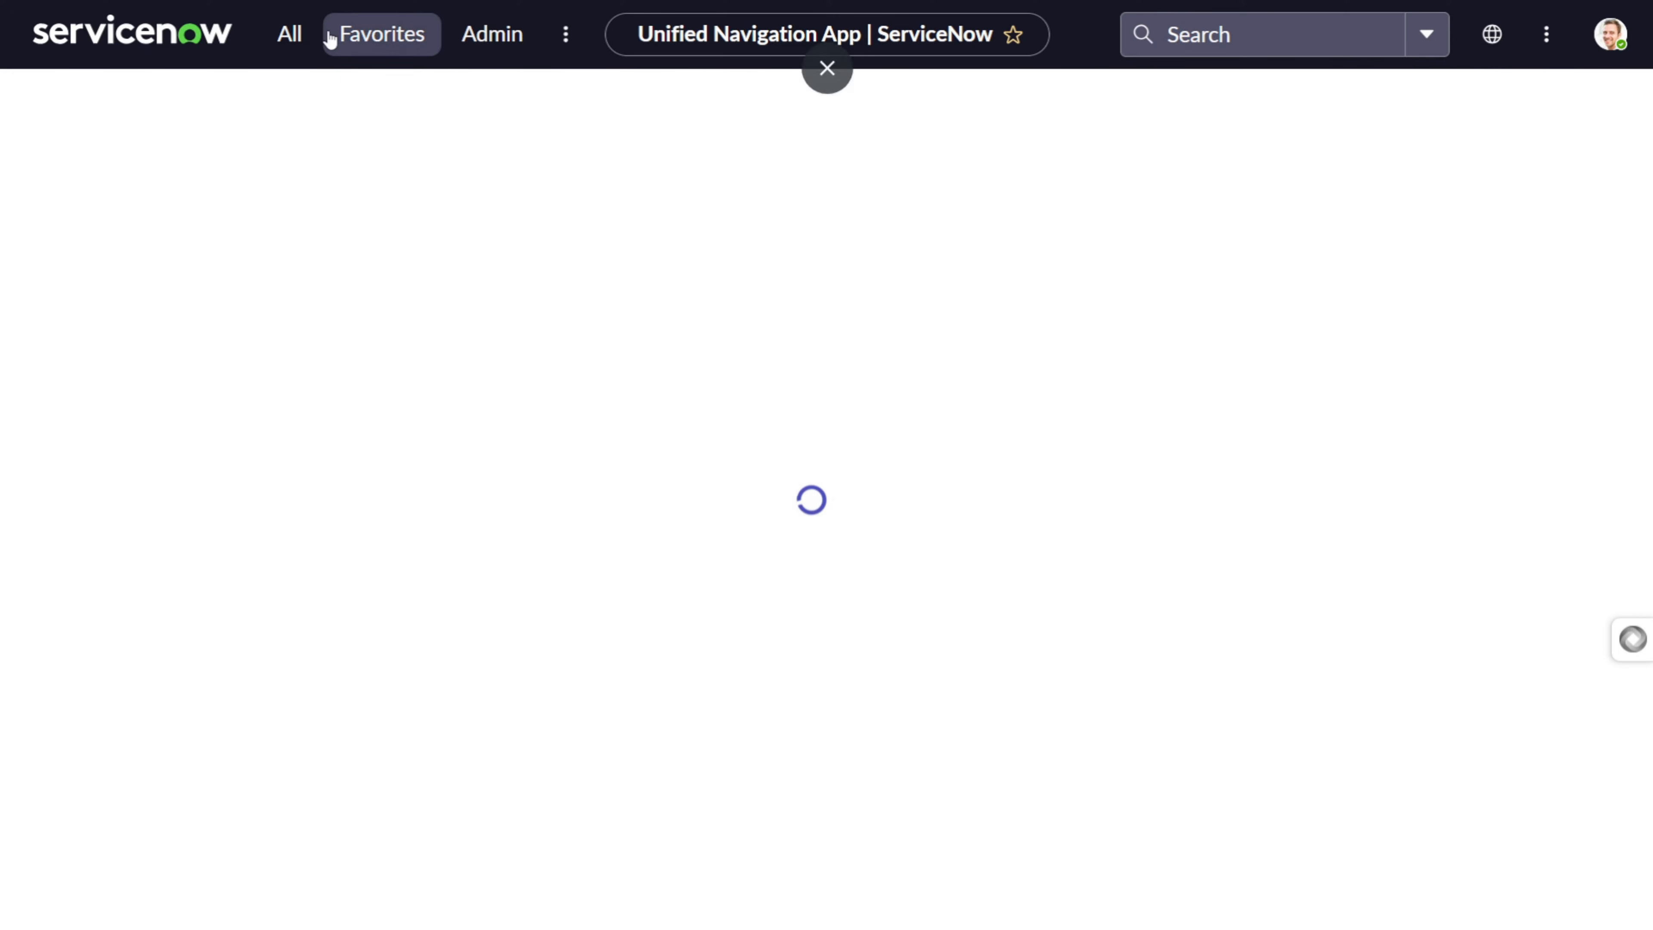
# - Search the application navigator for "formatter" and open the System UI Formatters list
pyautogui.click(293, 48)
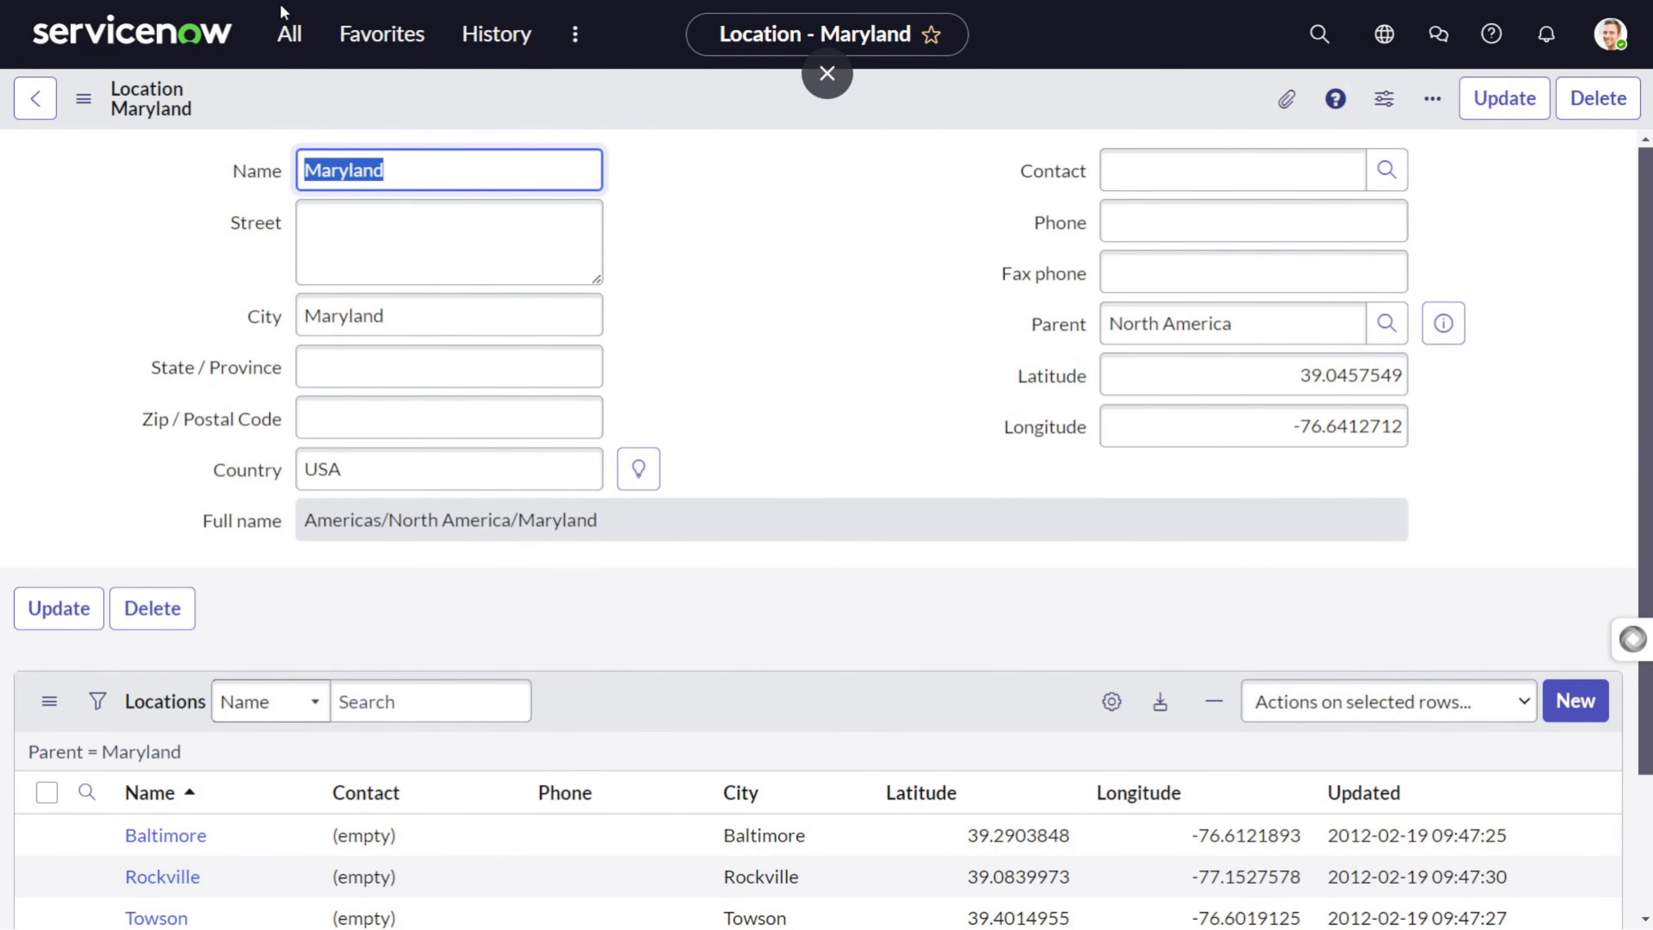
pyautogui.click(285, 38)
pyautogui.write('fo')
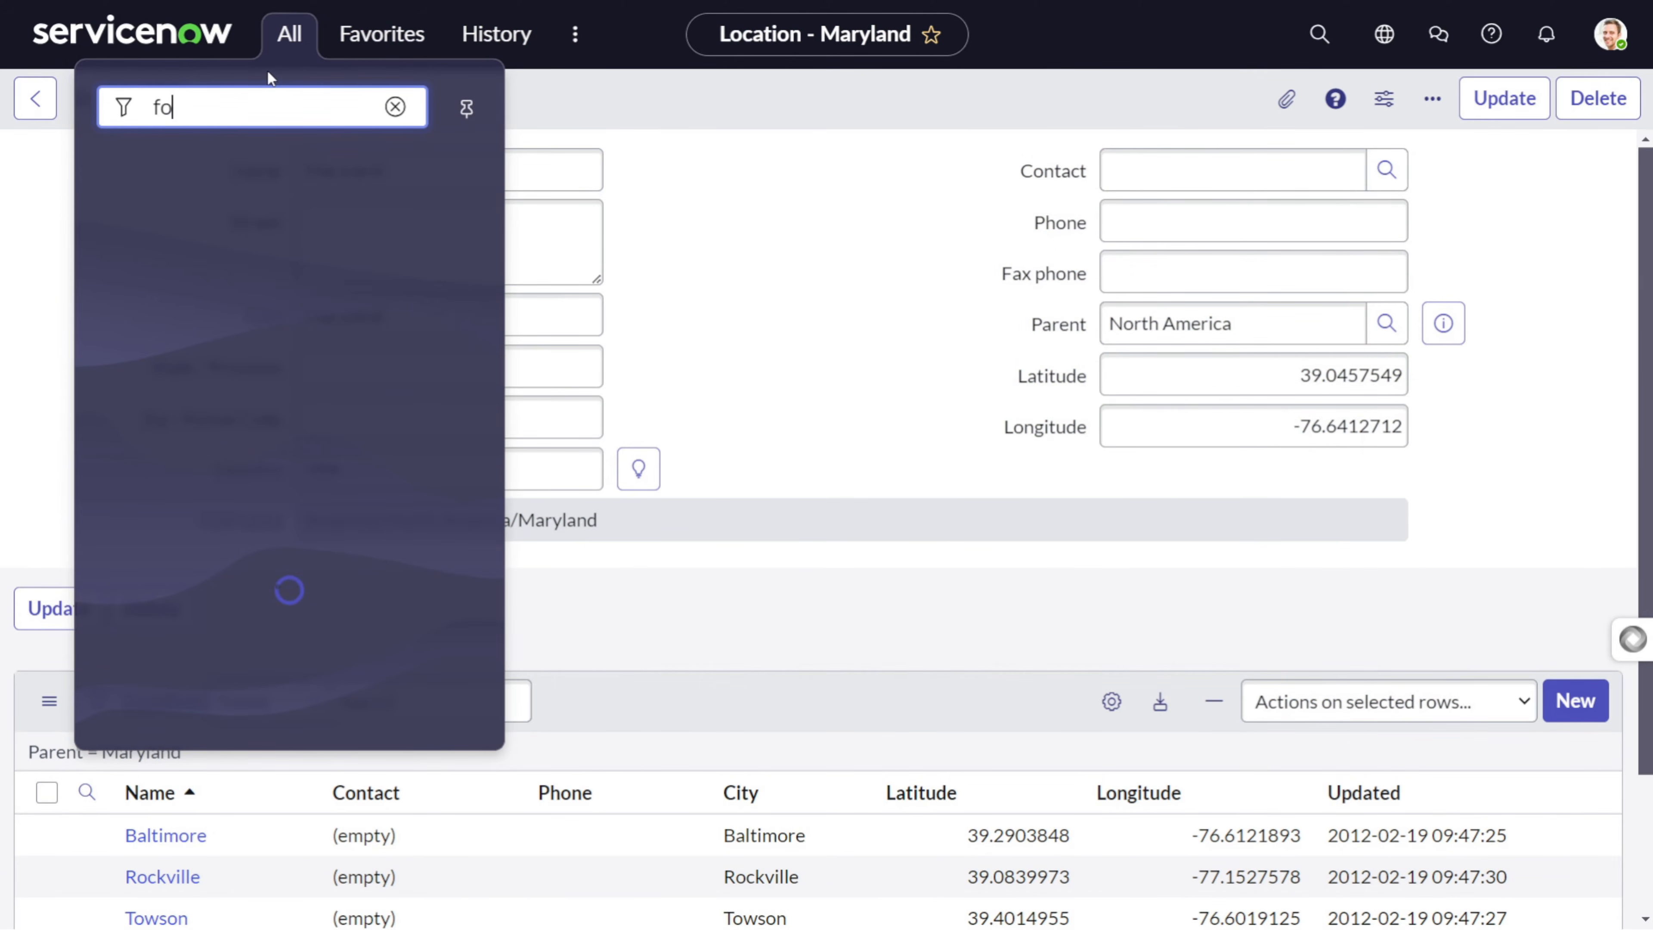
pyautogui.write('rmatter')
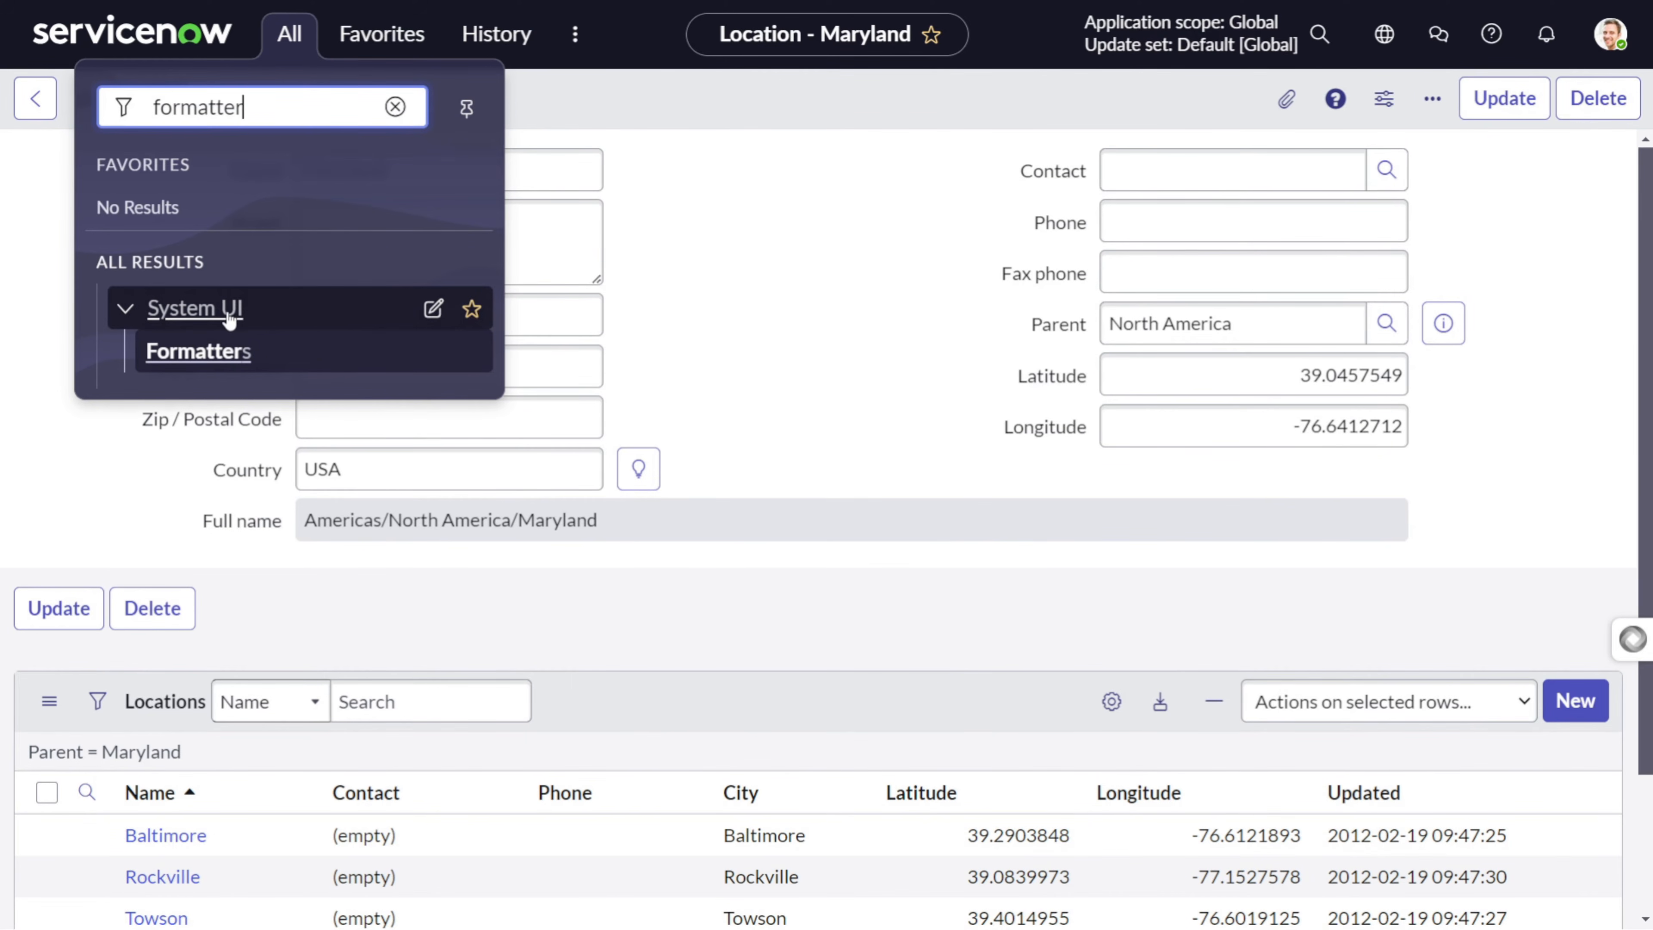
pyautogui.click(259, 365)
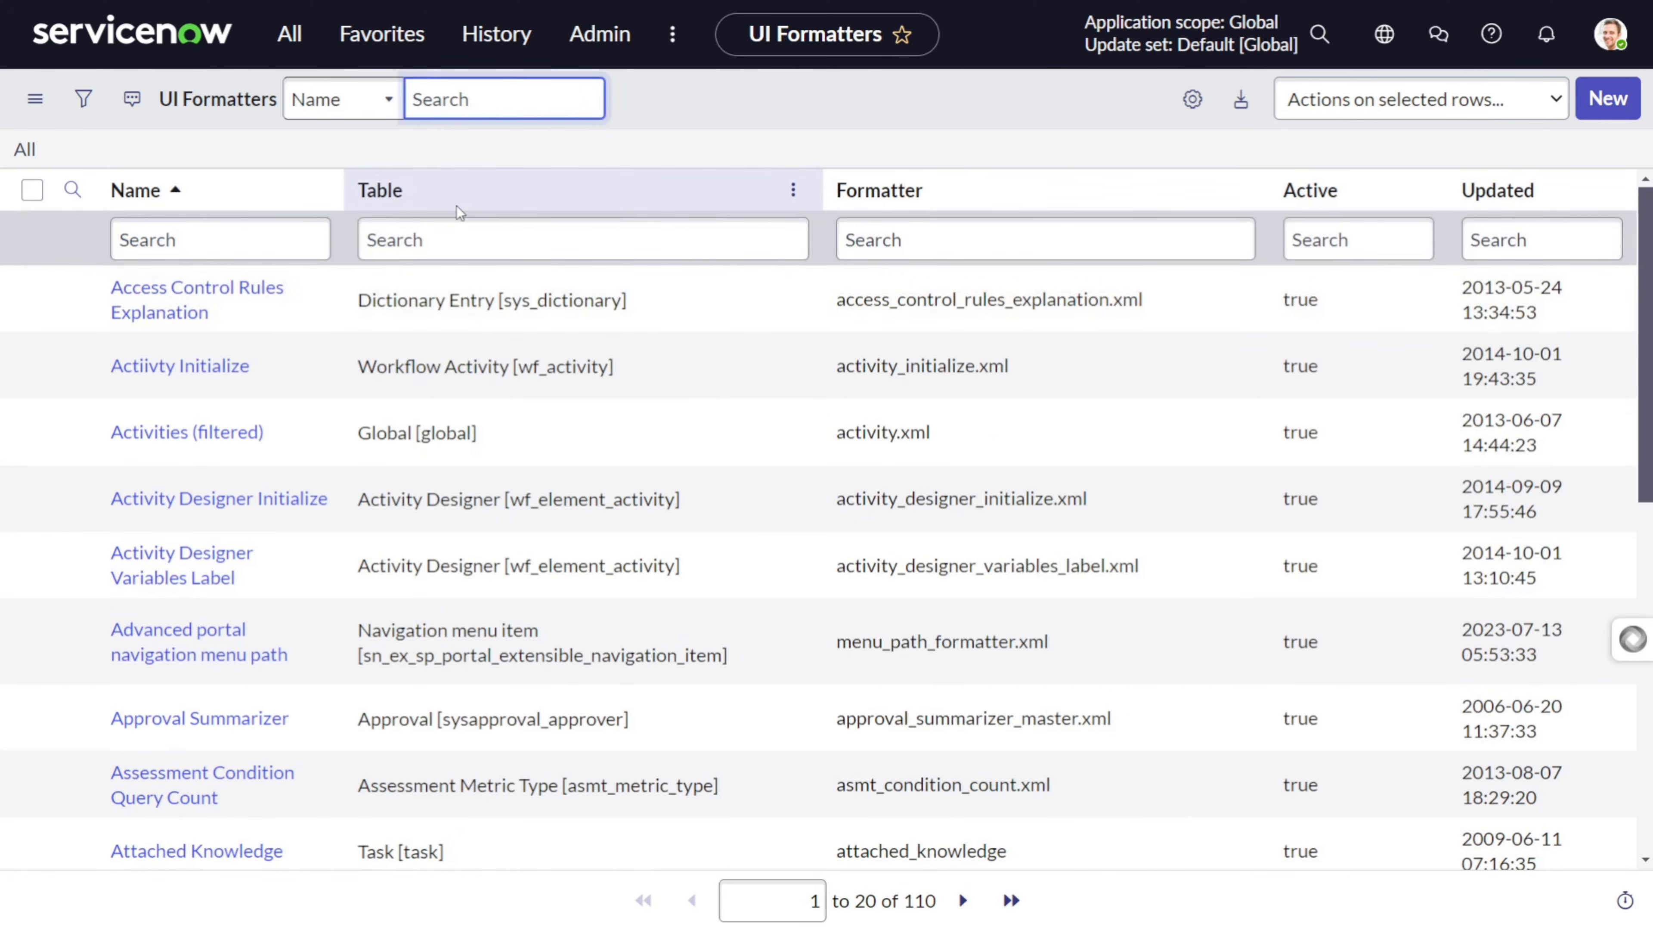
# - Filter the UI Formatters list to tables starting with "task" and open the Parent Breadcrumbs formatter
pyautogui.click(458, 237)
pyautogui.write('task')
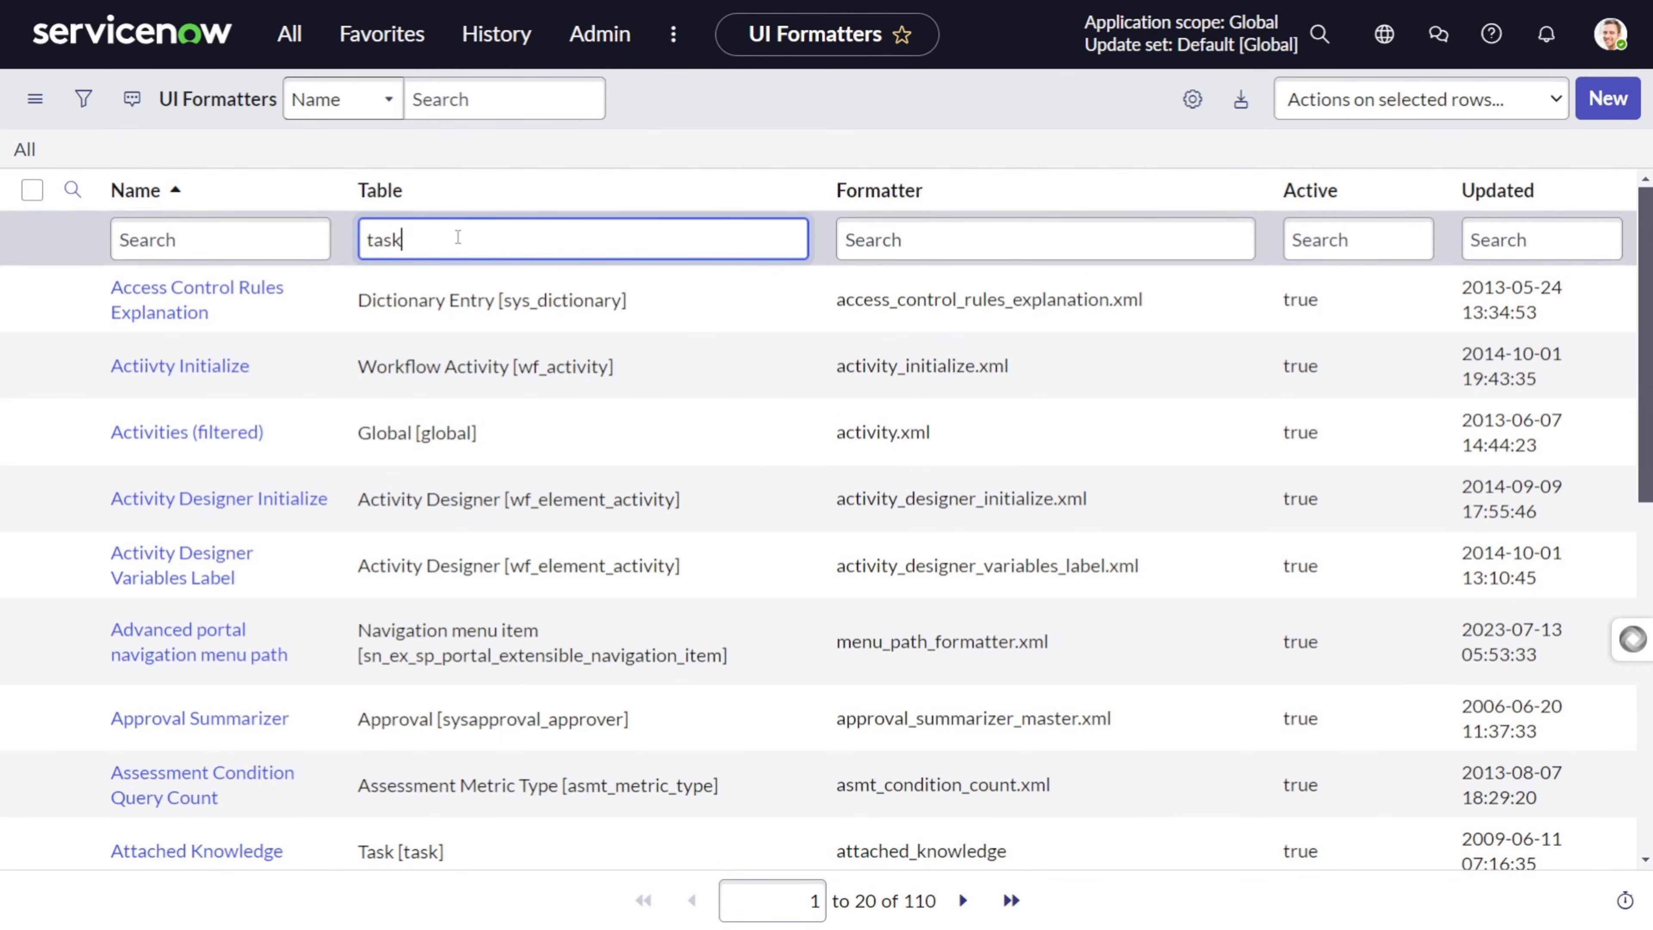
pyautogui.press('Return')
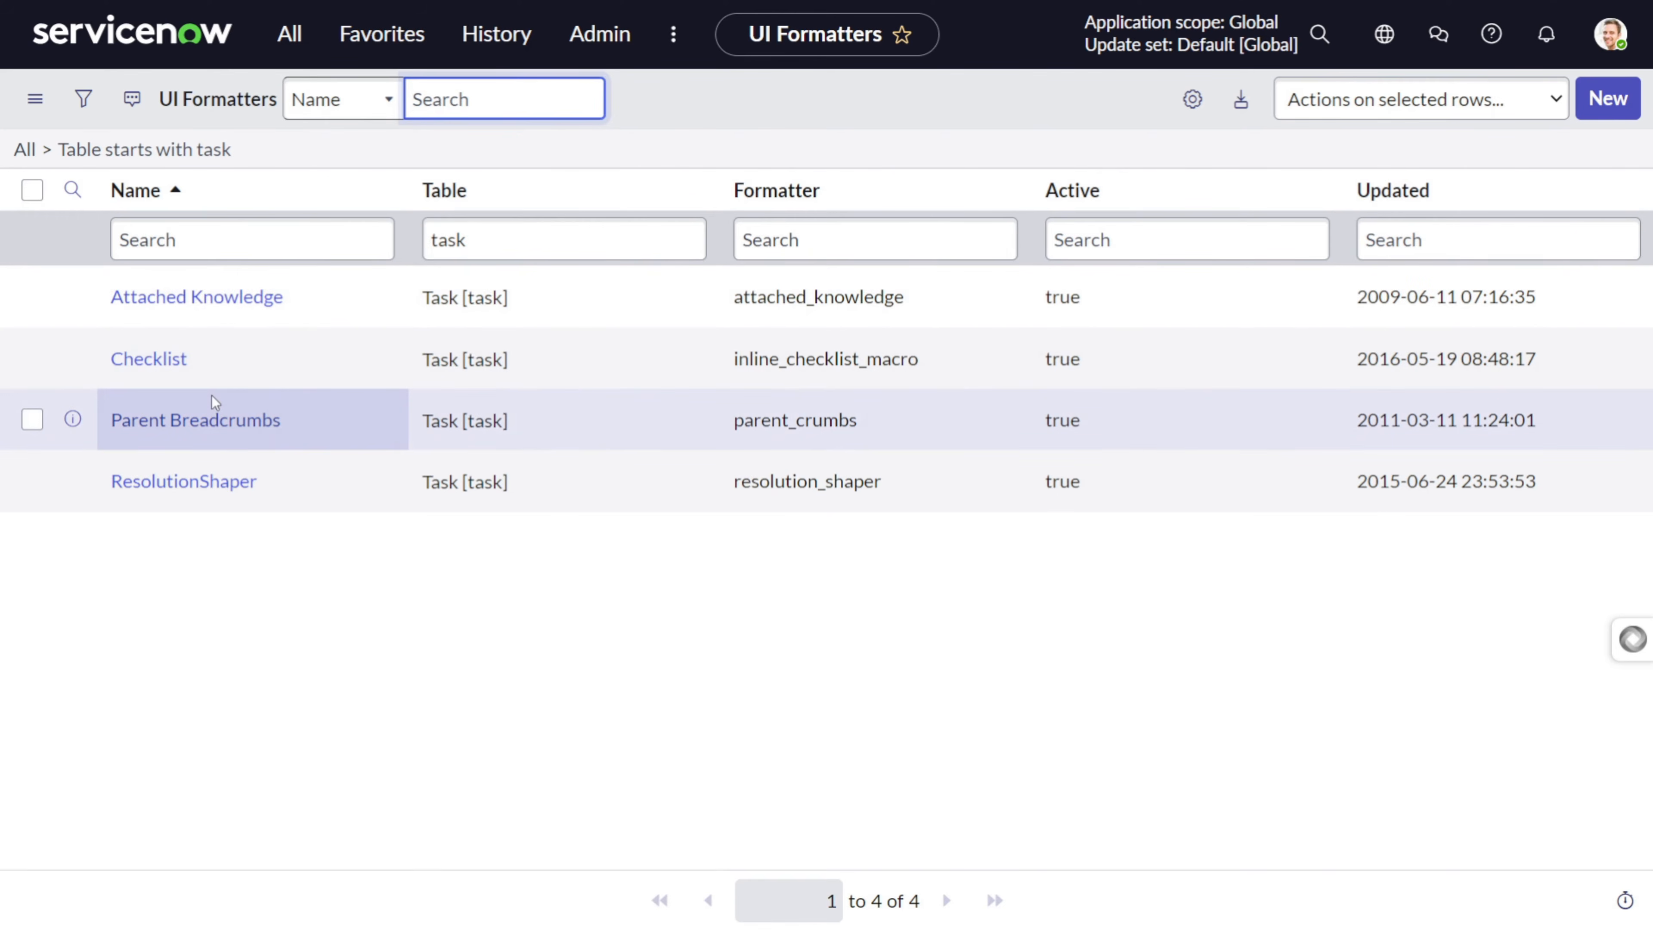
pyautogui.click(167, 421)
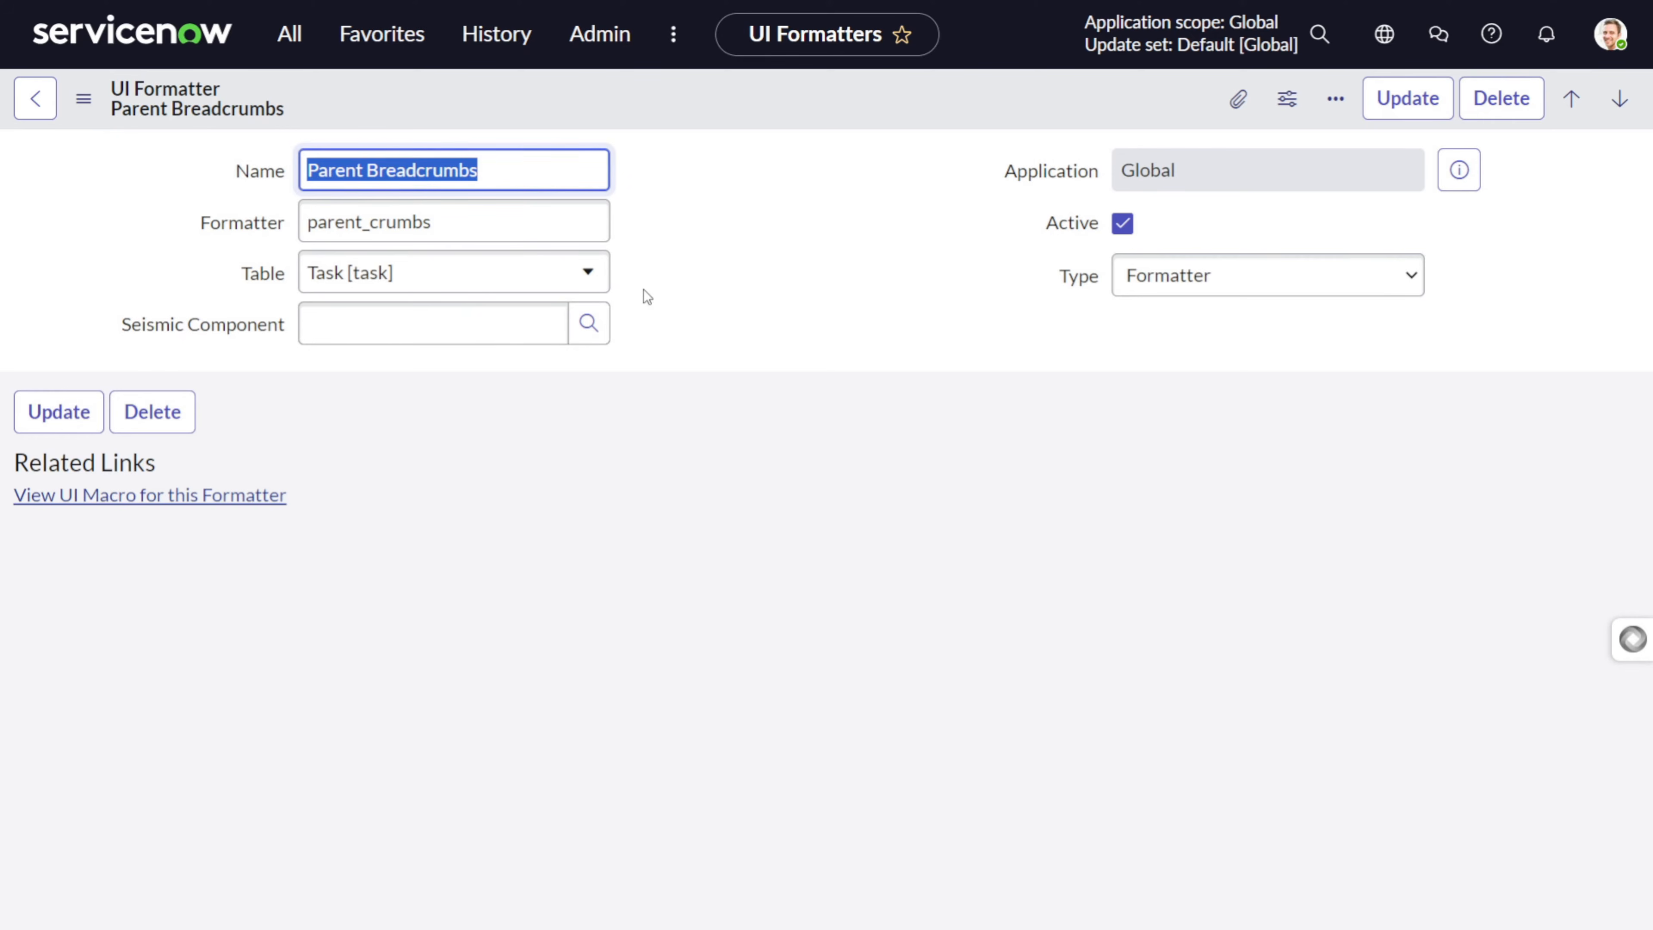
# - Change the Parent Breadcrumbs formatter's table to Location [cmn_location] and insert it as a new record, staying on the form
pyautogui.click(519, 289)
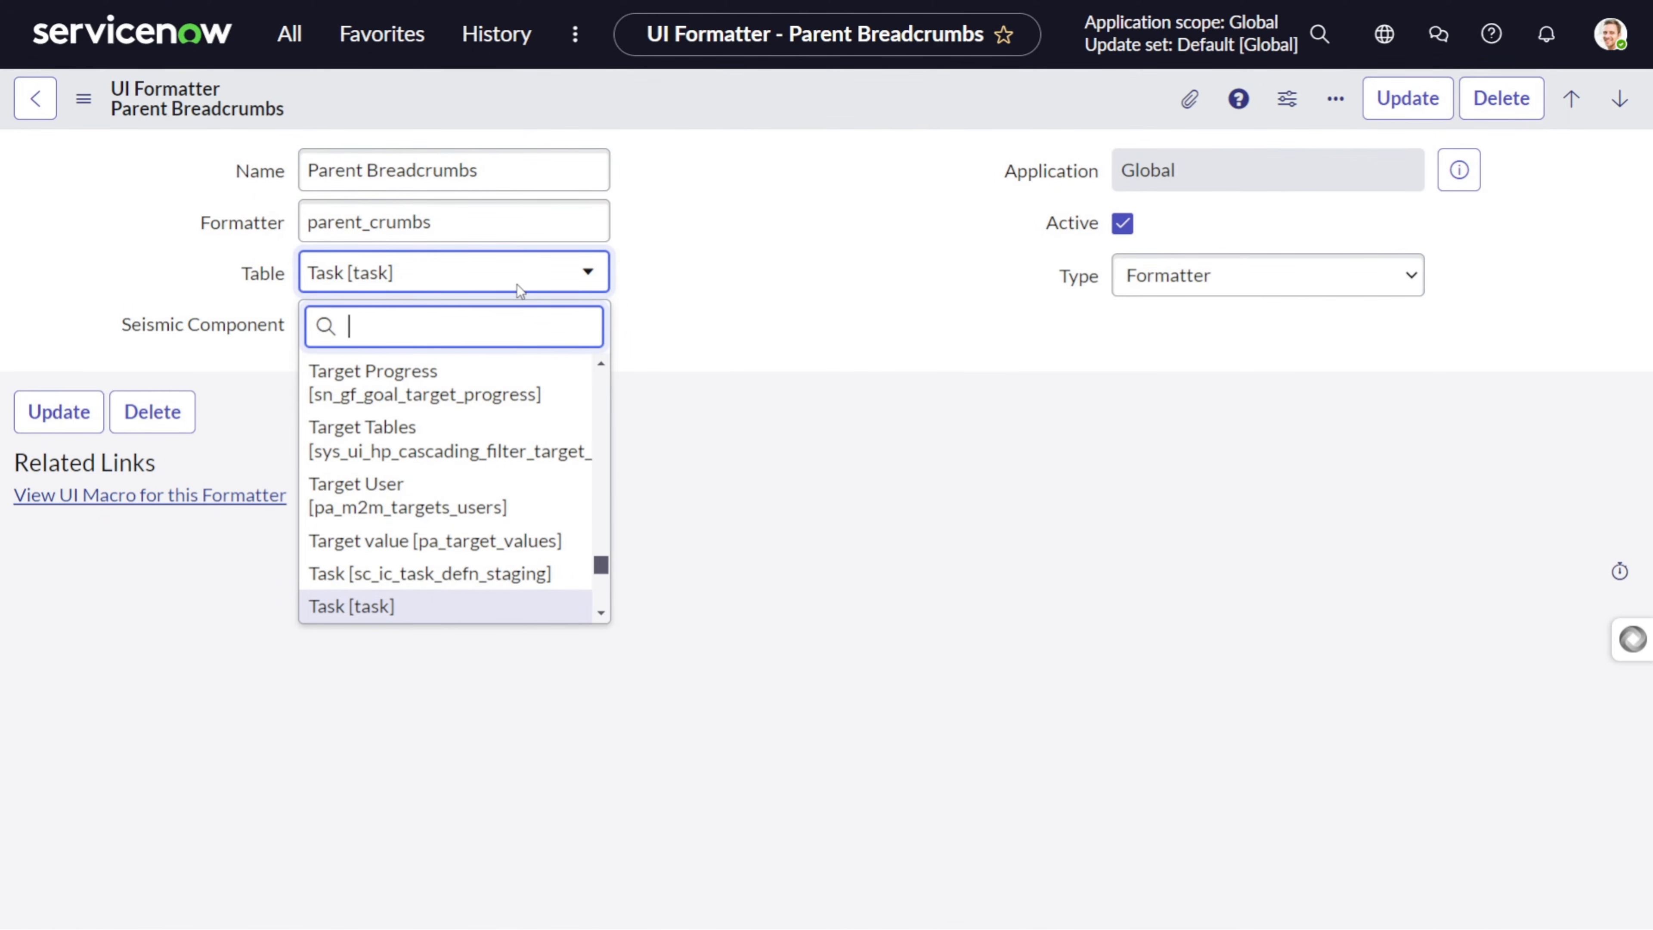
pyautogui.write('c')
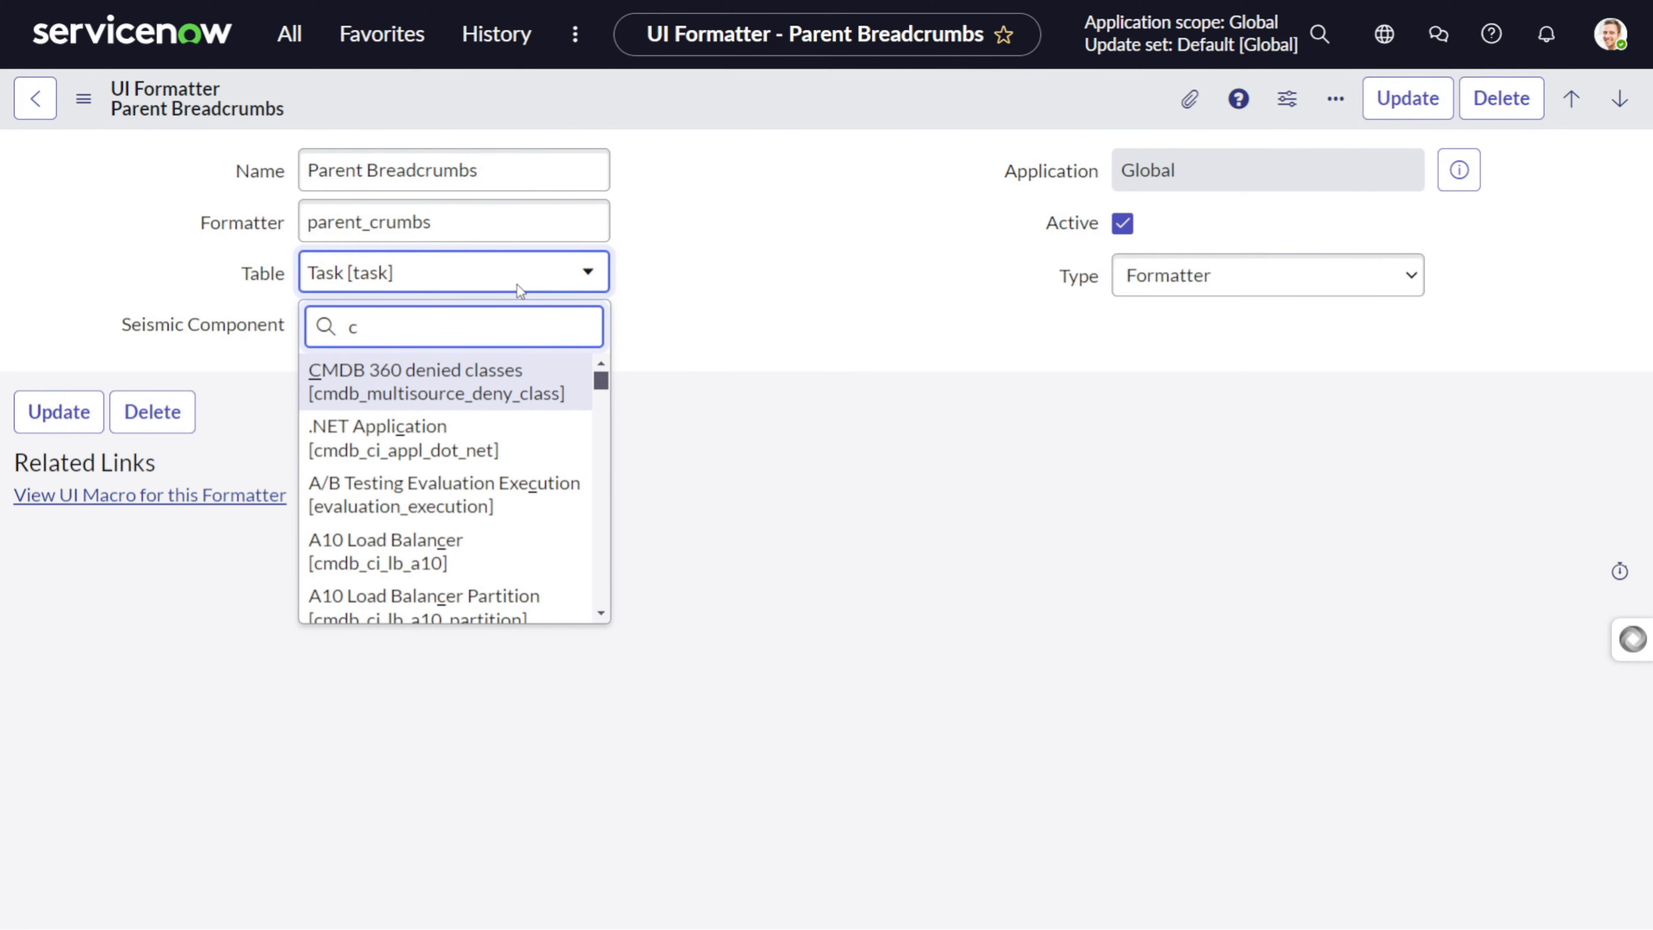
pyautogui.write('mn_location')
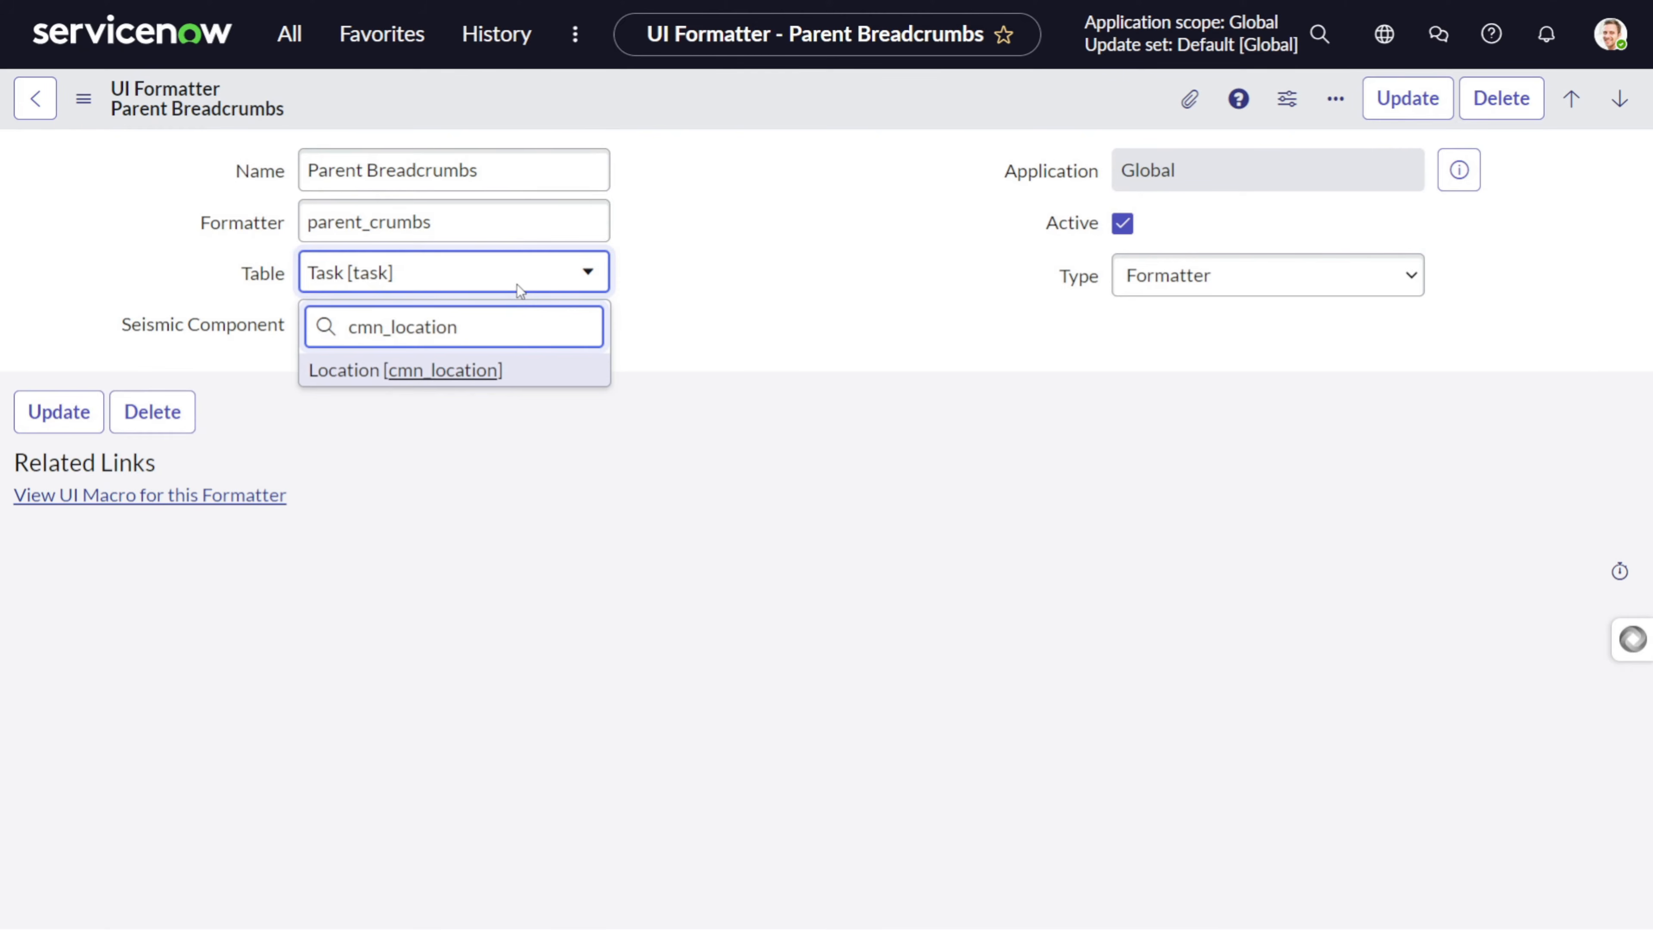
pyautogui.click(472, 375)
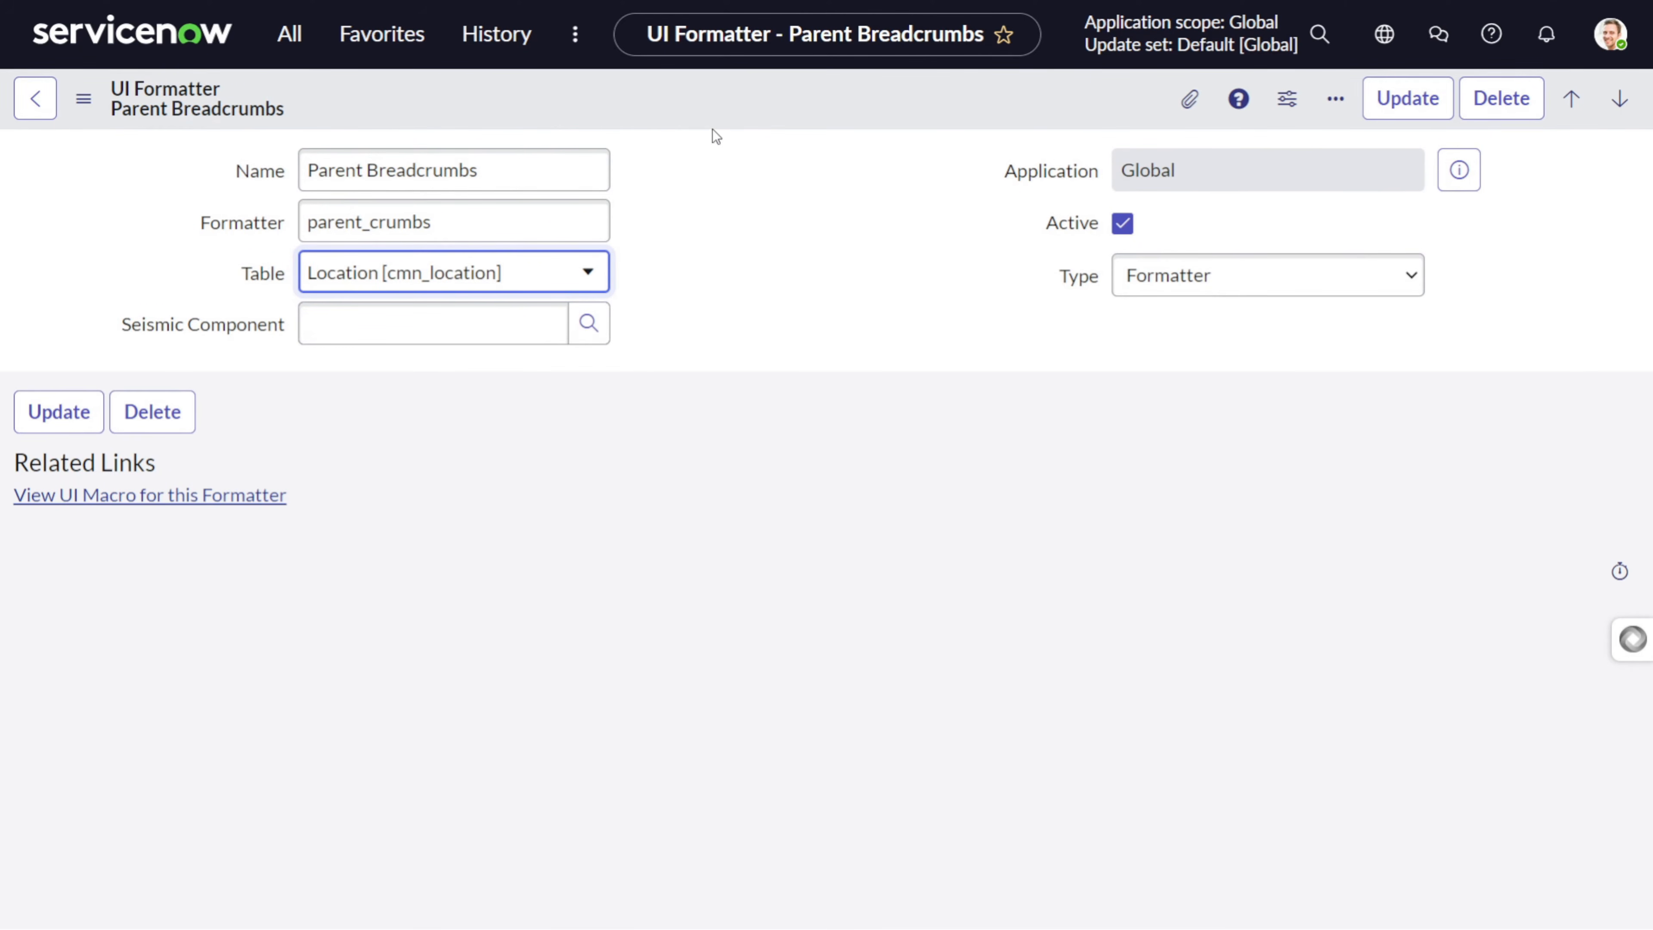
pyautogui.rightClick(712, 111)
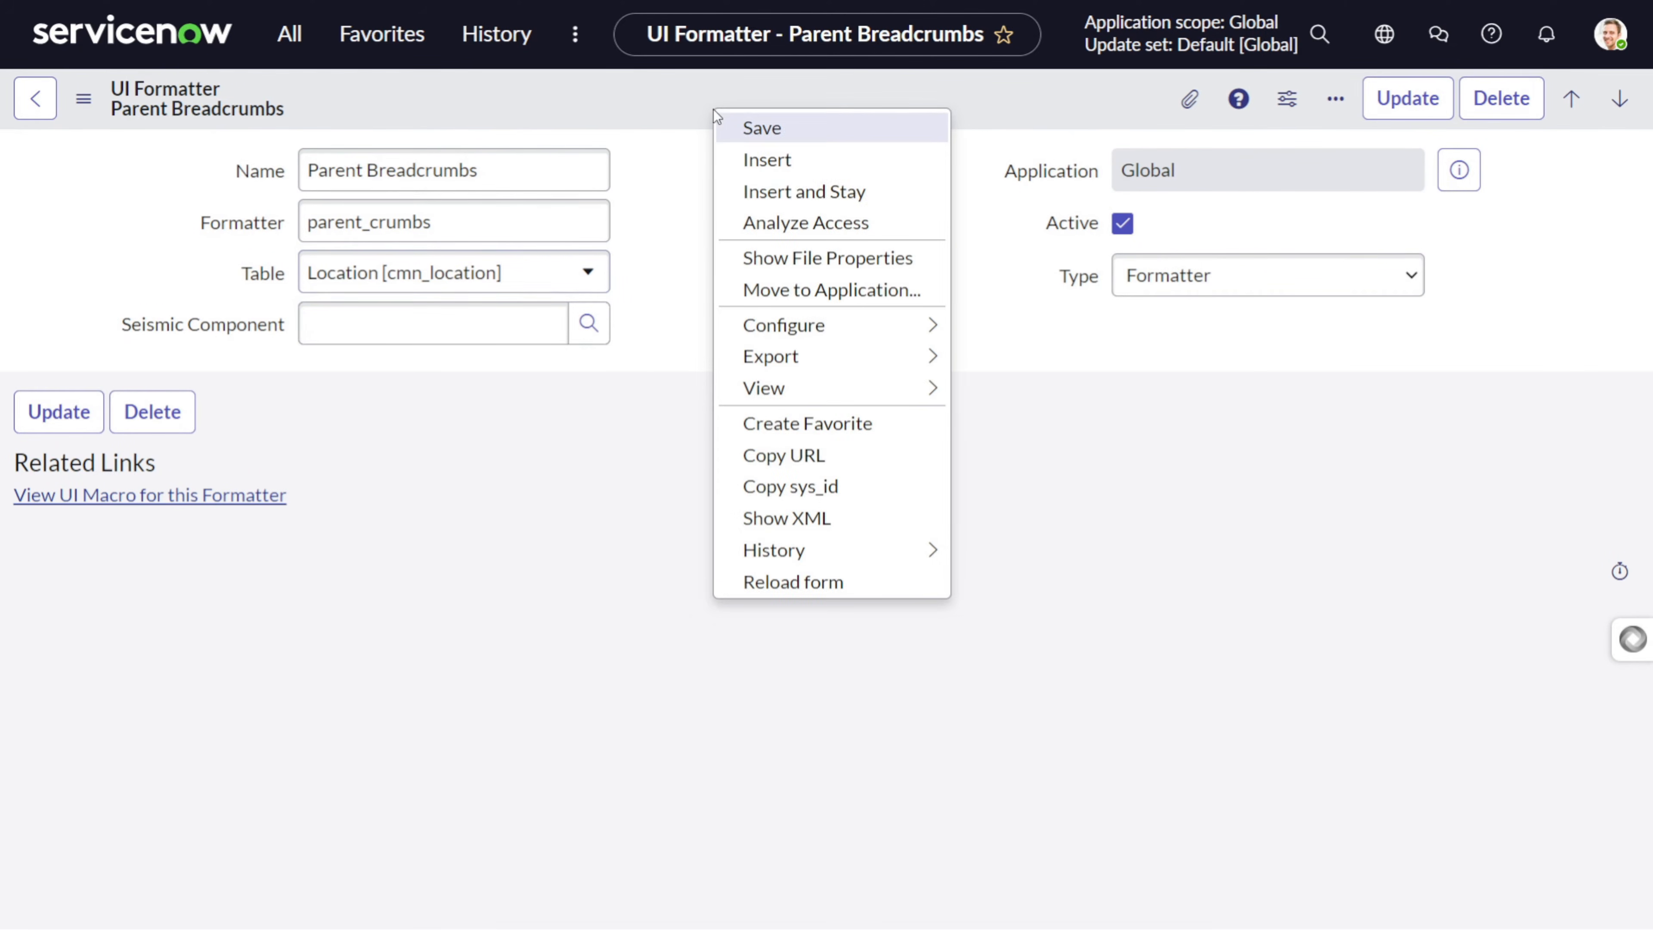
pyautogui.click(791, 187)
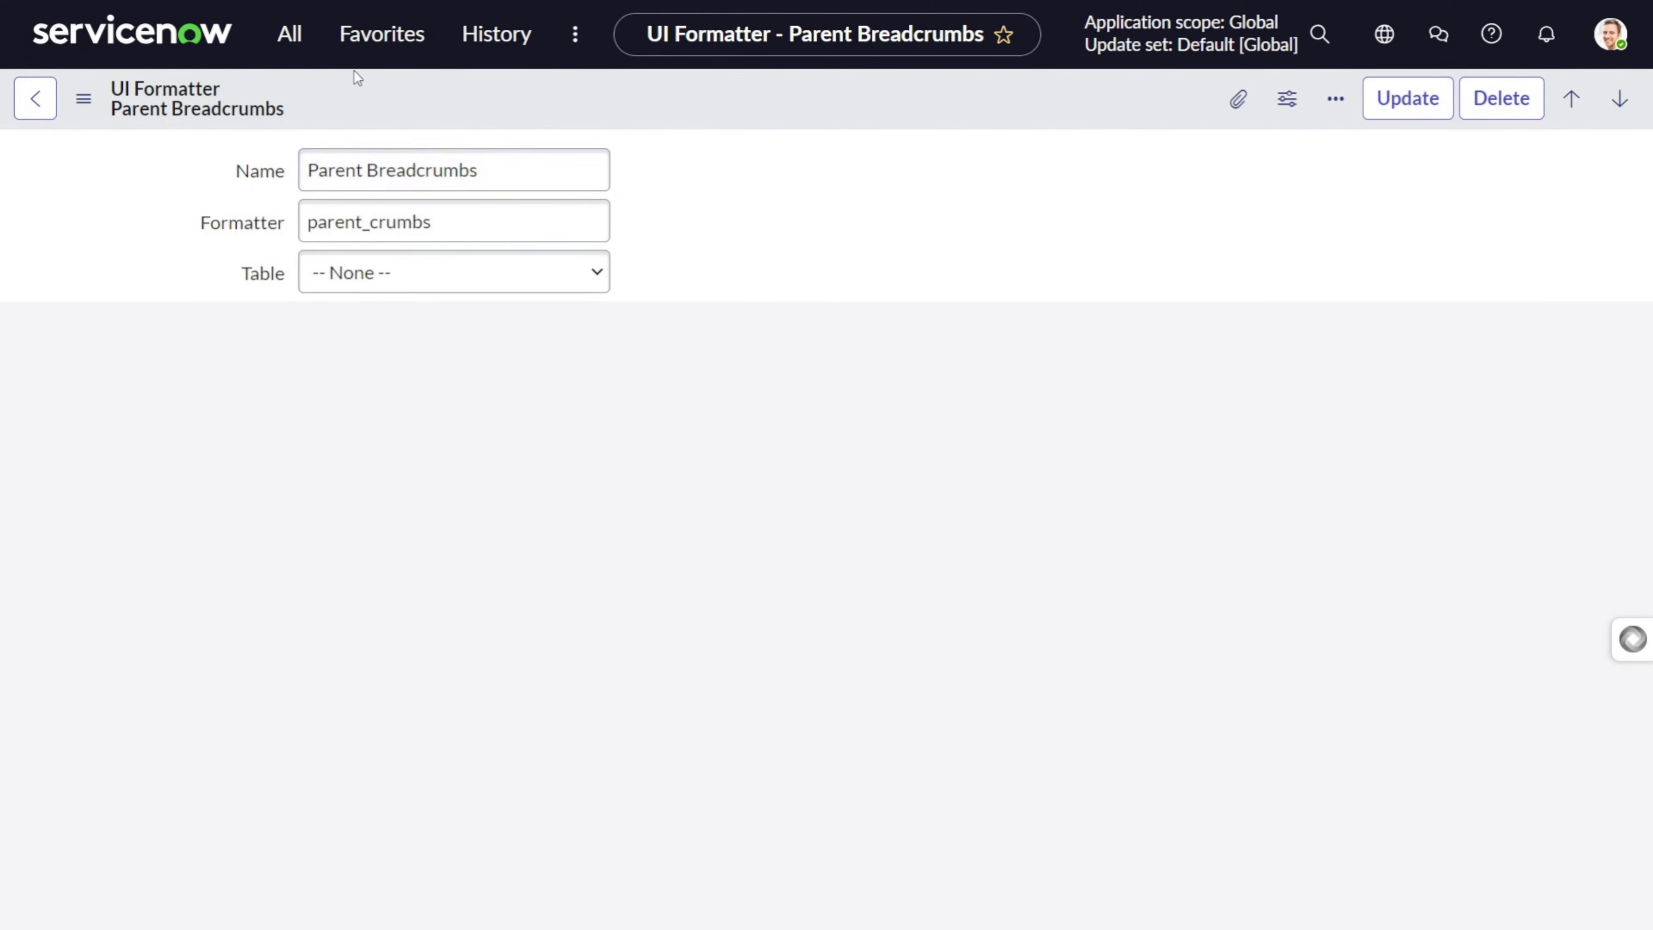
# - Return to the full UI Formatters list, filter it to the cmn_location table, and check the copied formatter's update time
pyautogui.click(482, 49)
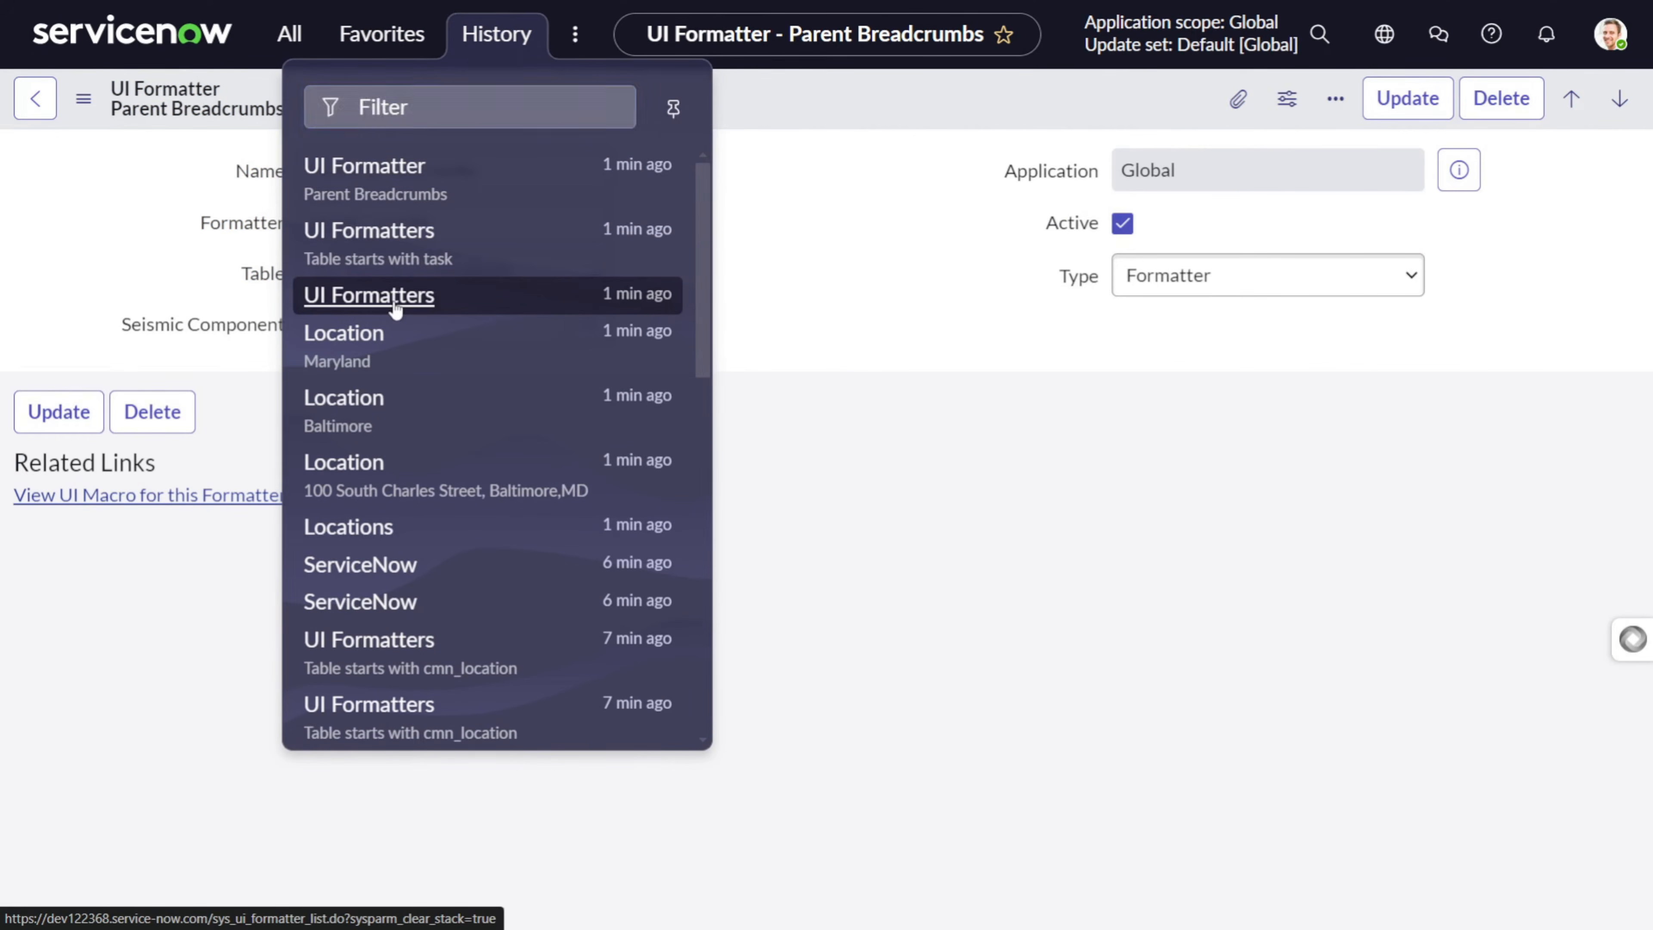
pyautogui.click(393, 301)
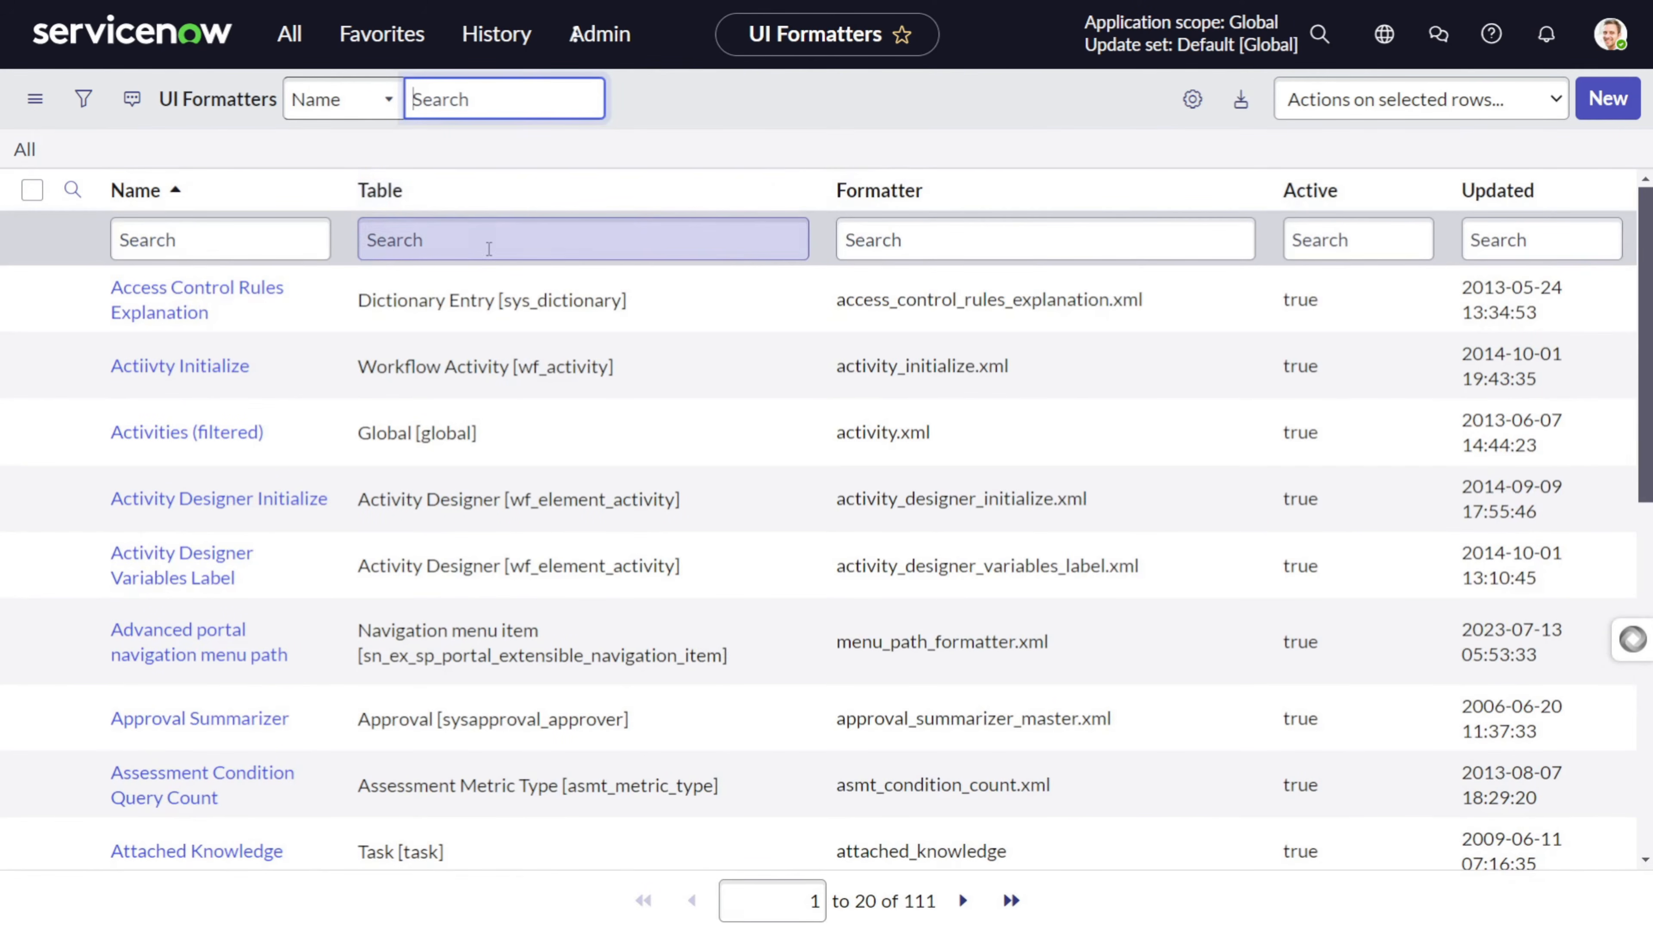
pyautogui.click(489, 249)
pyautogui.write('cm')
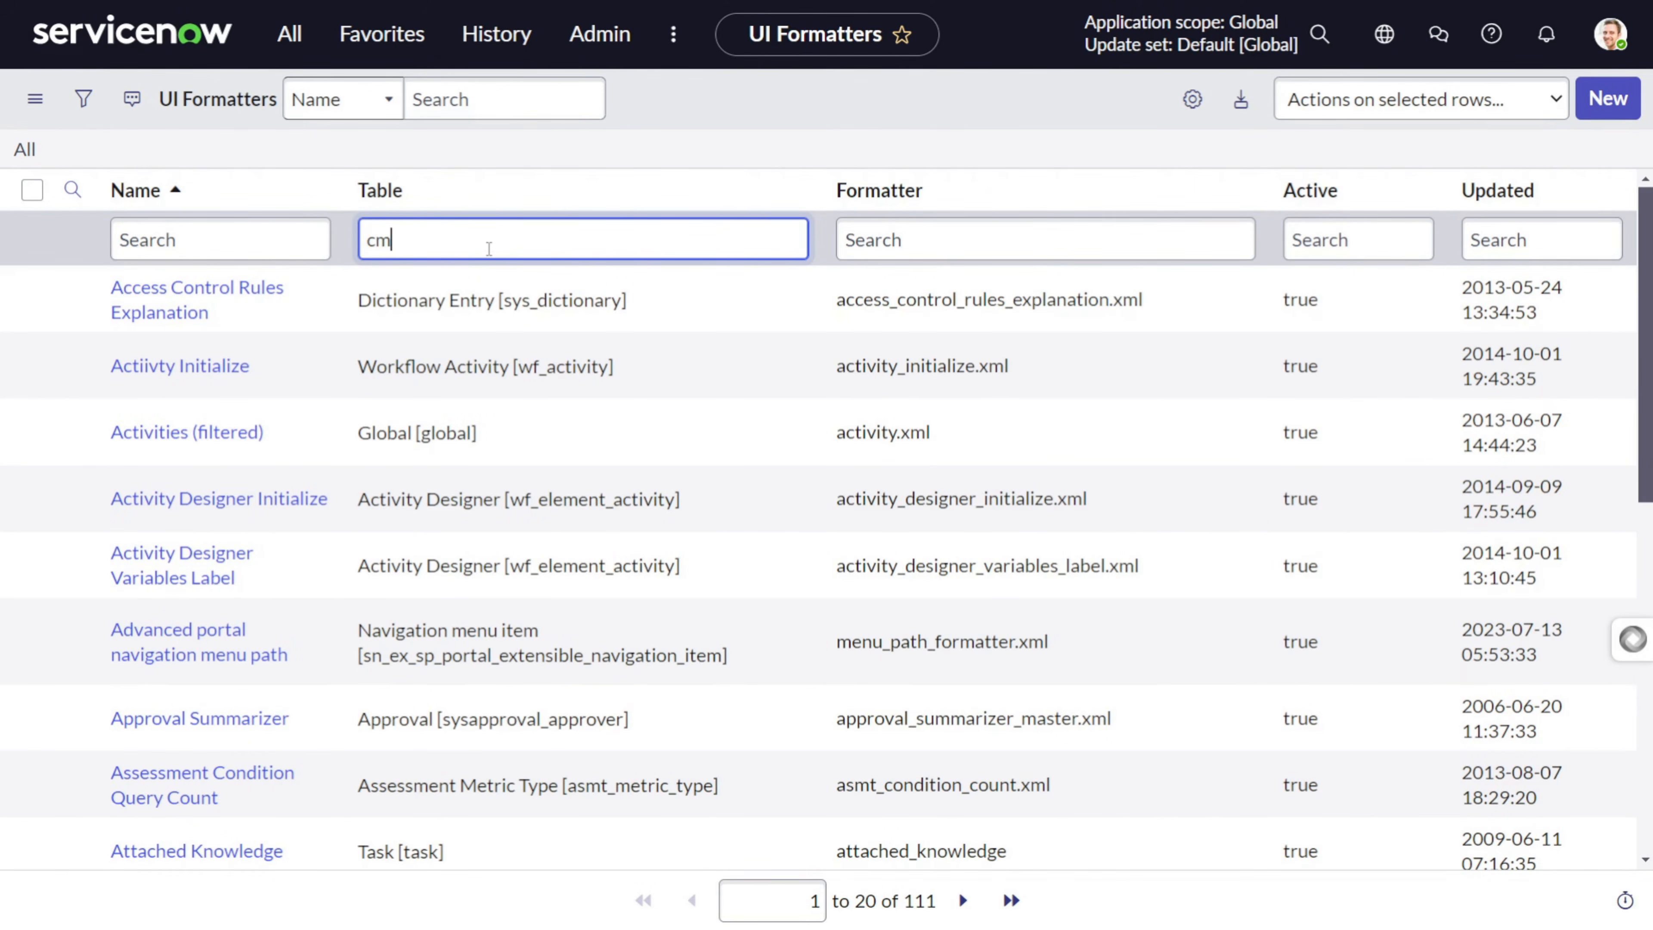
pyautogui.write('n_location')
pyautogui.press('Return')
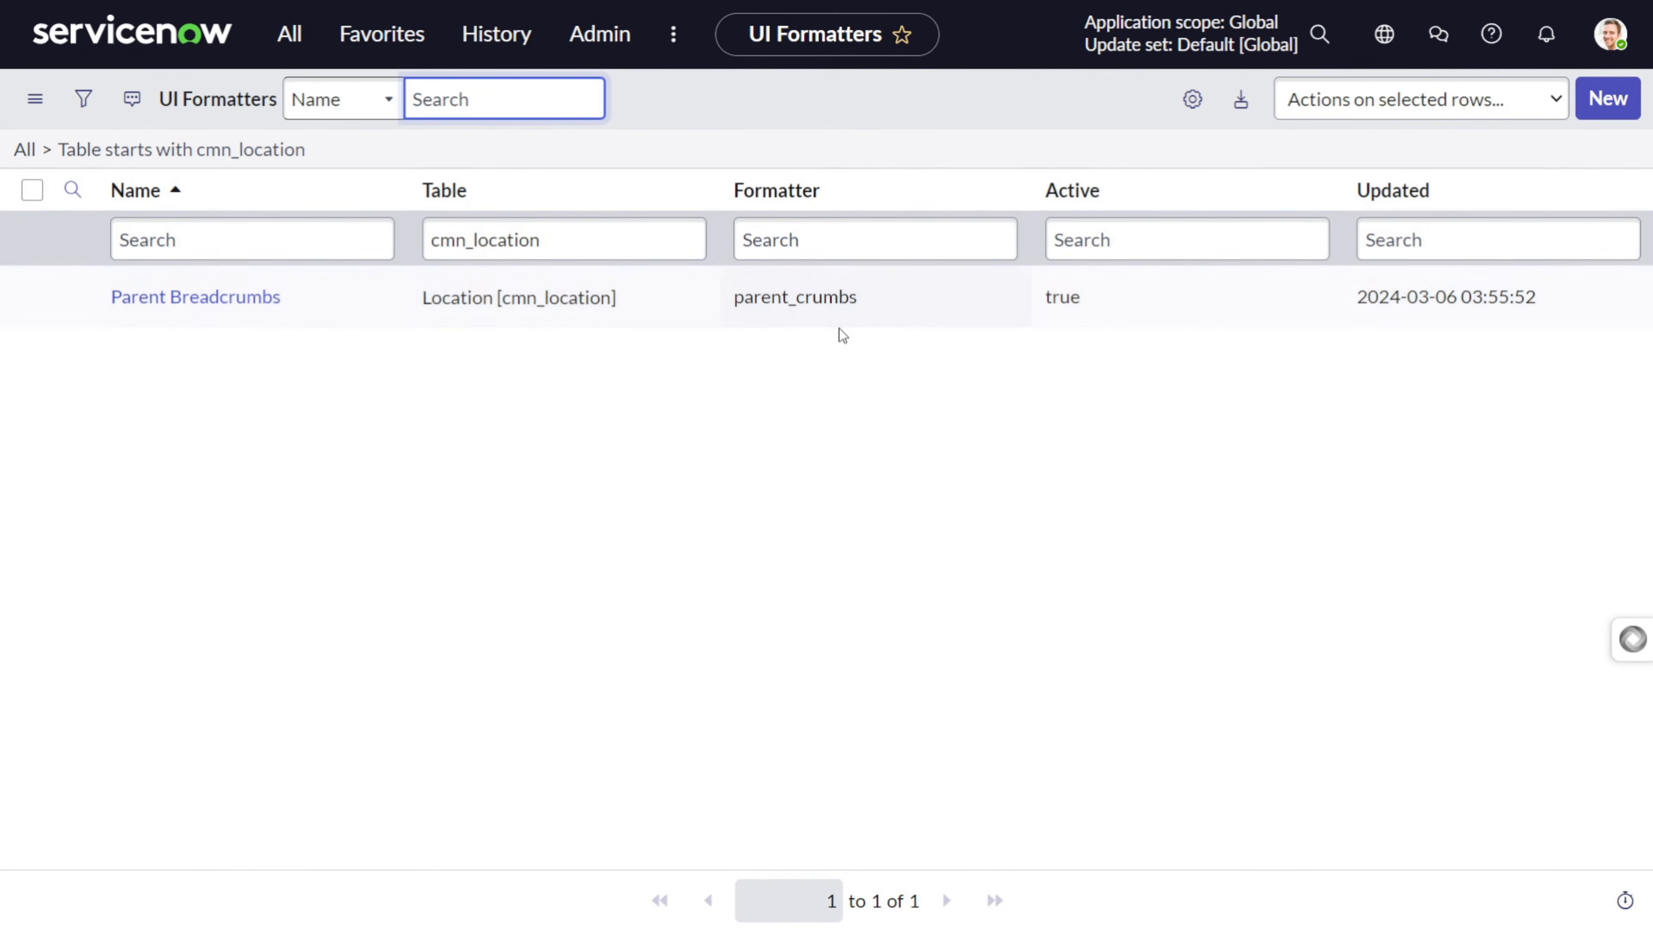
pyautogui.moveTo(1437, 304)
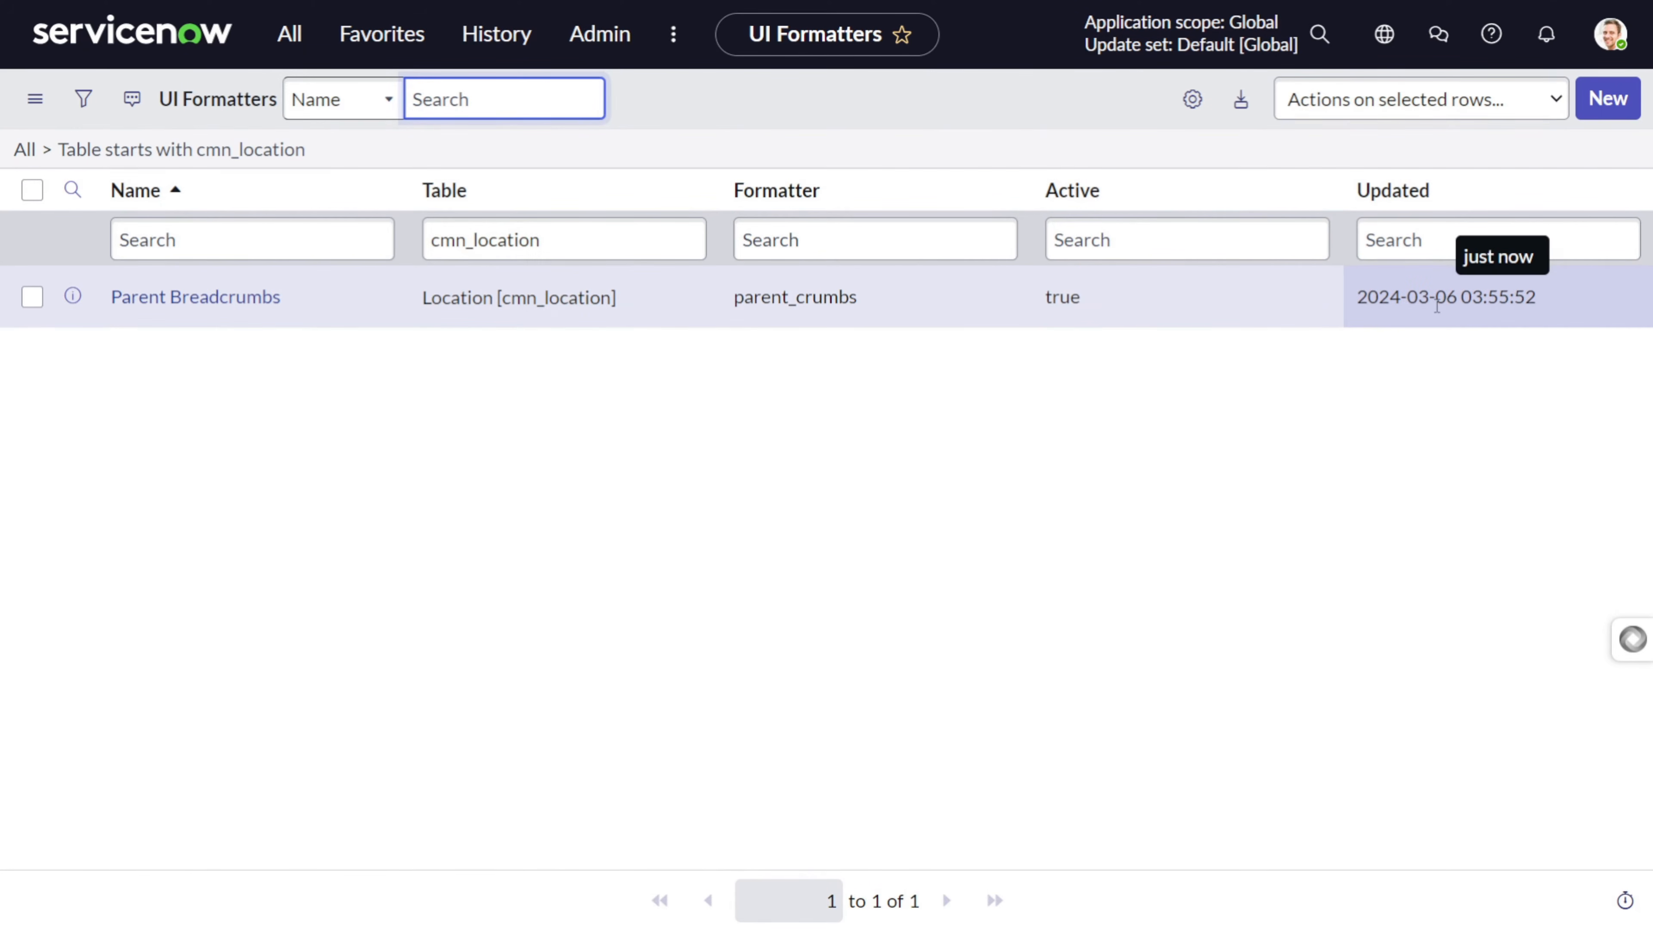
# - Open the Locations list again with the cmn_location slash command and open the first Baltimore street-address record
pyautogui.click(269, 34)
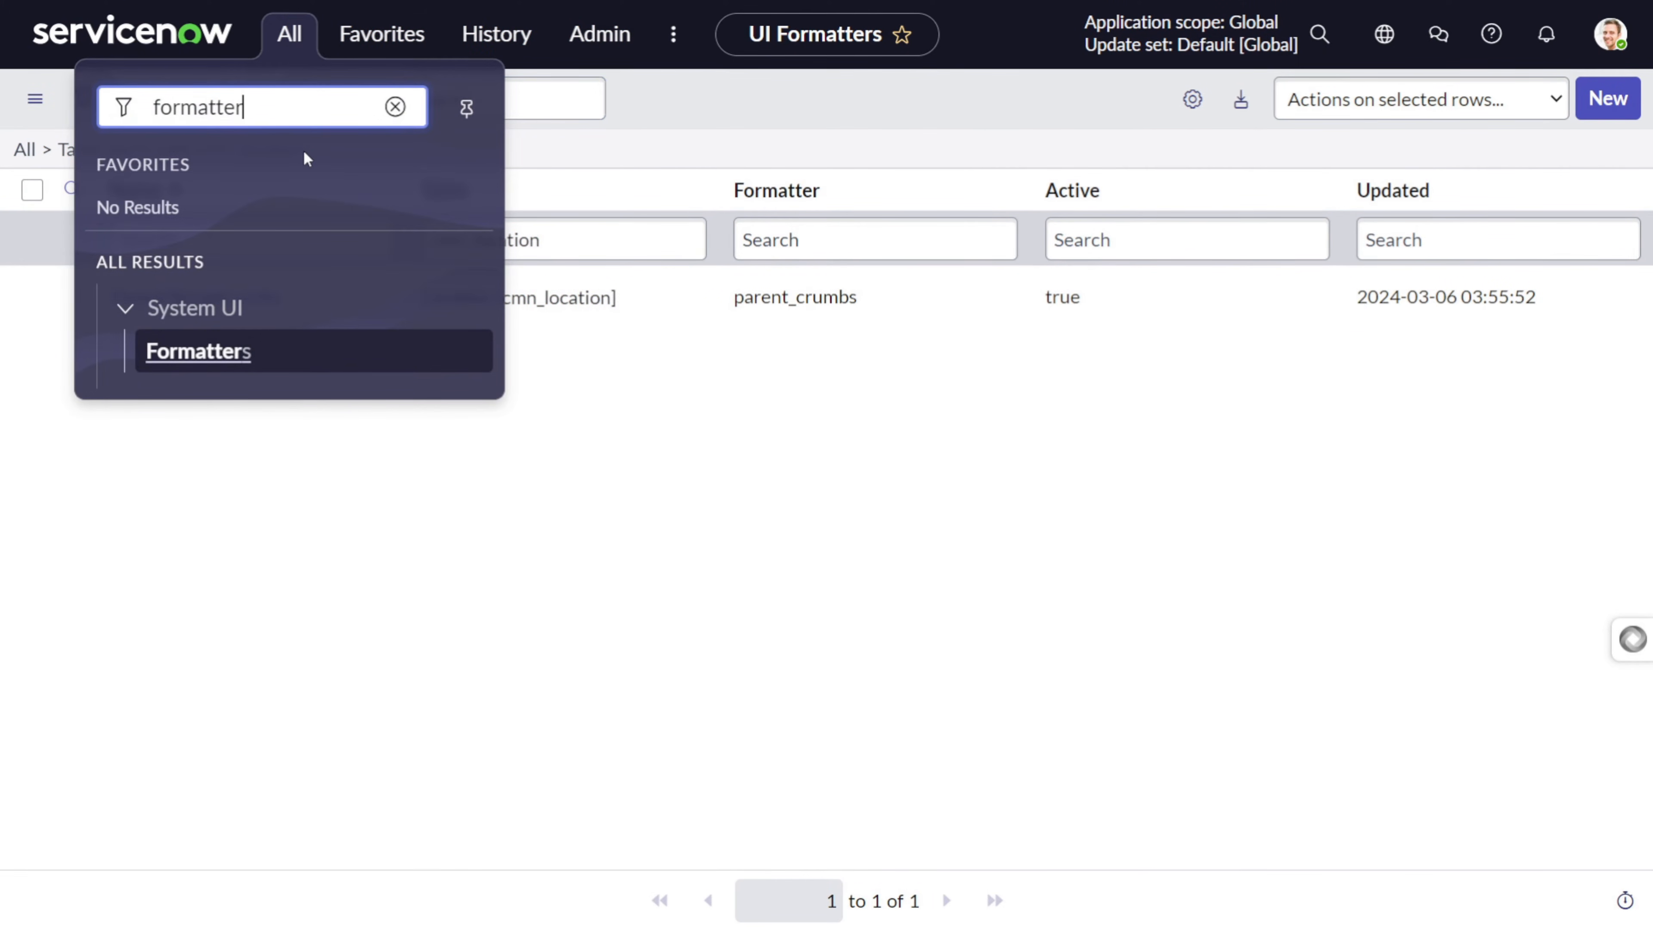
pyautogui.click(403, 511)
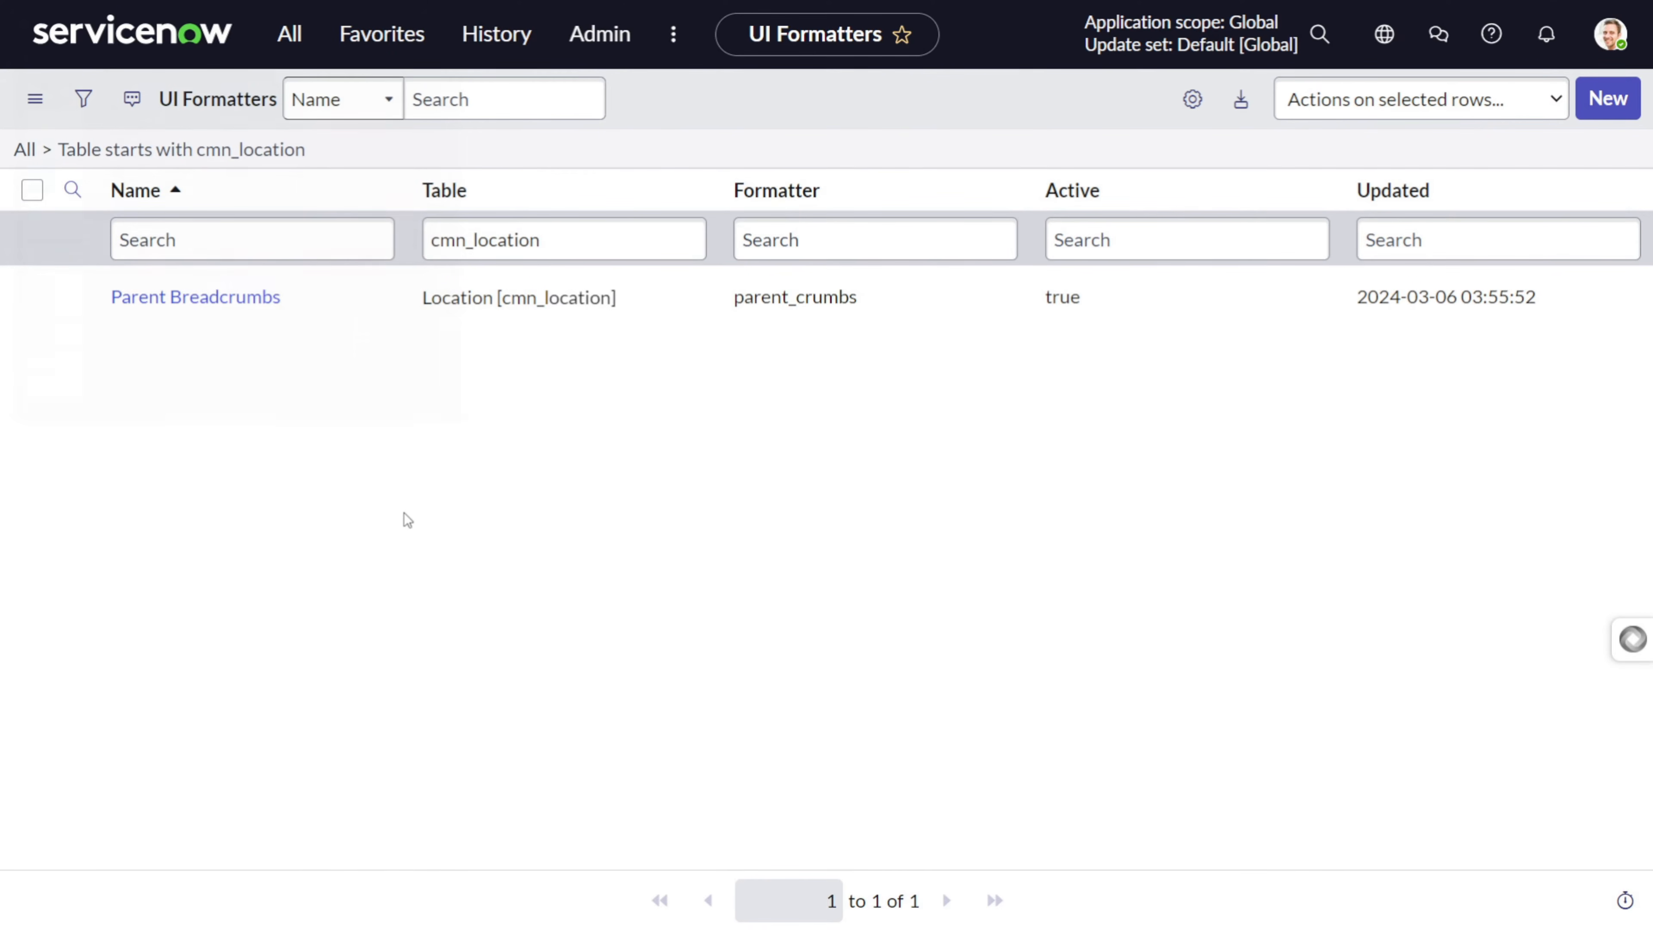
pyautogui.press('/')
pyautogui.write('cmn')
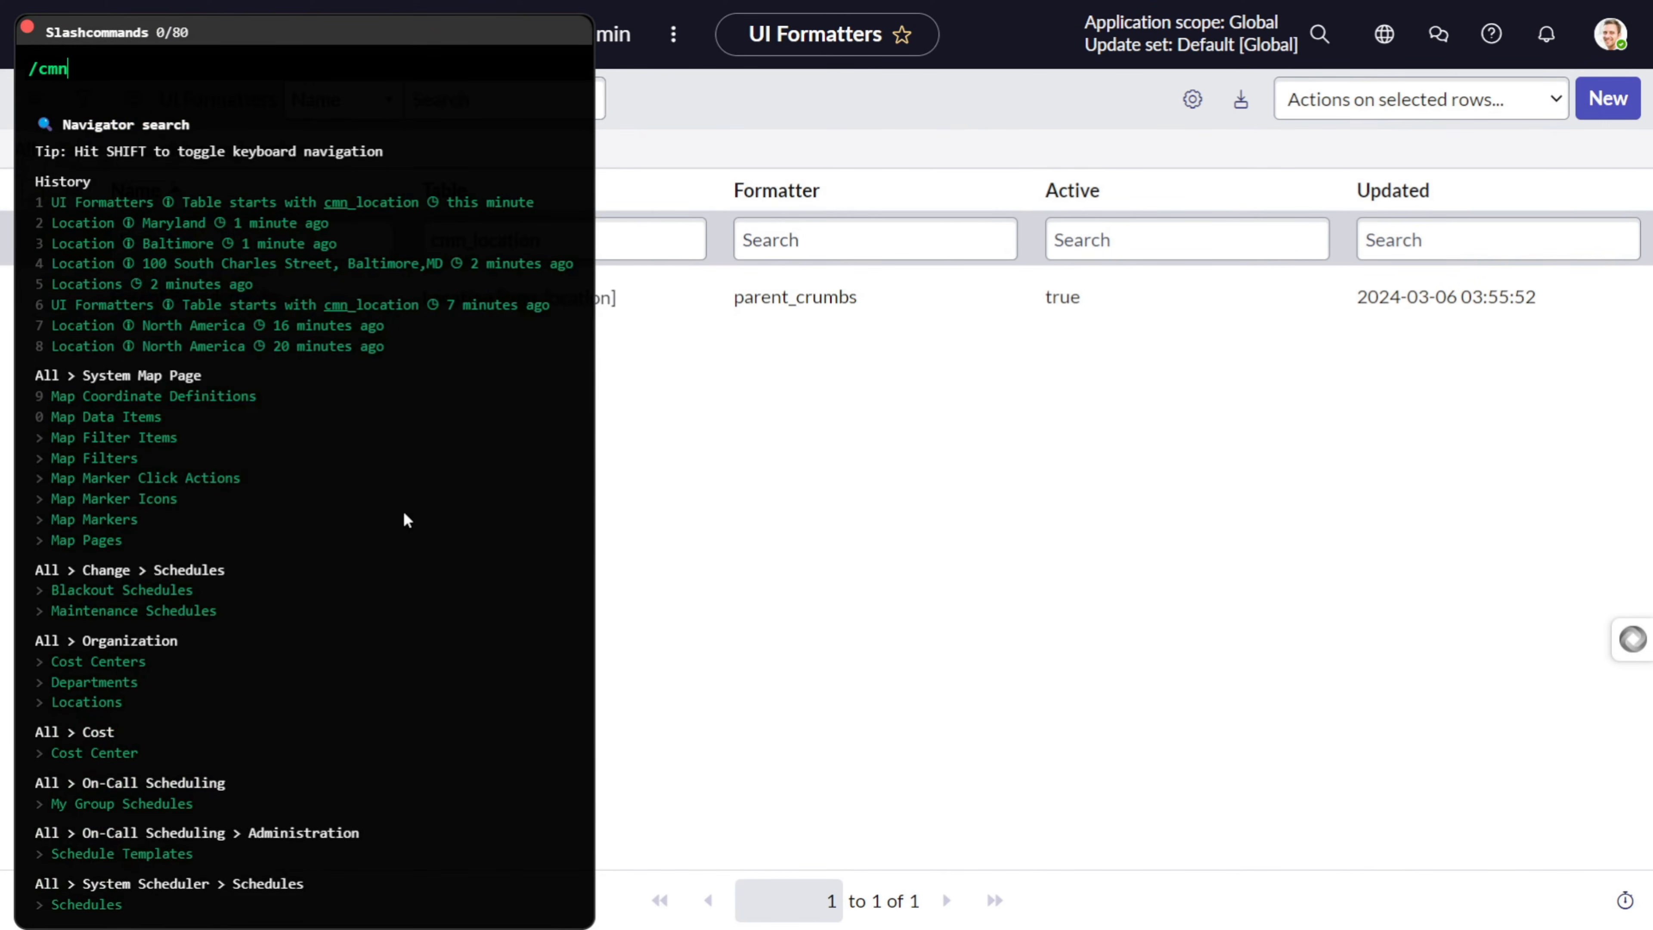
pyautogui.write('_location')
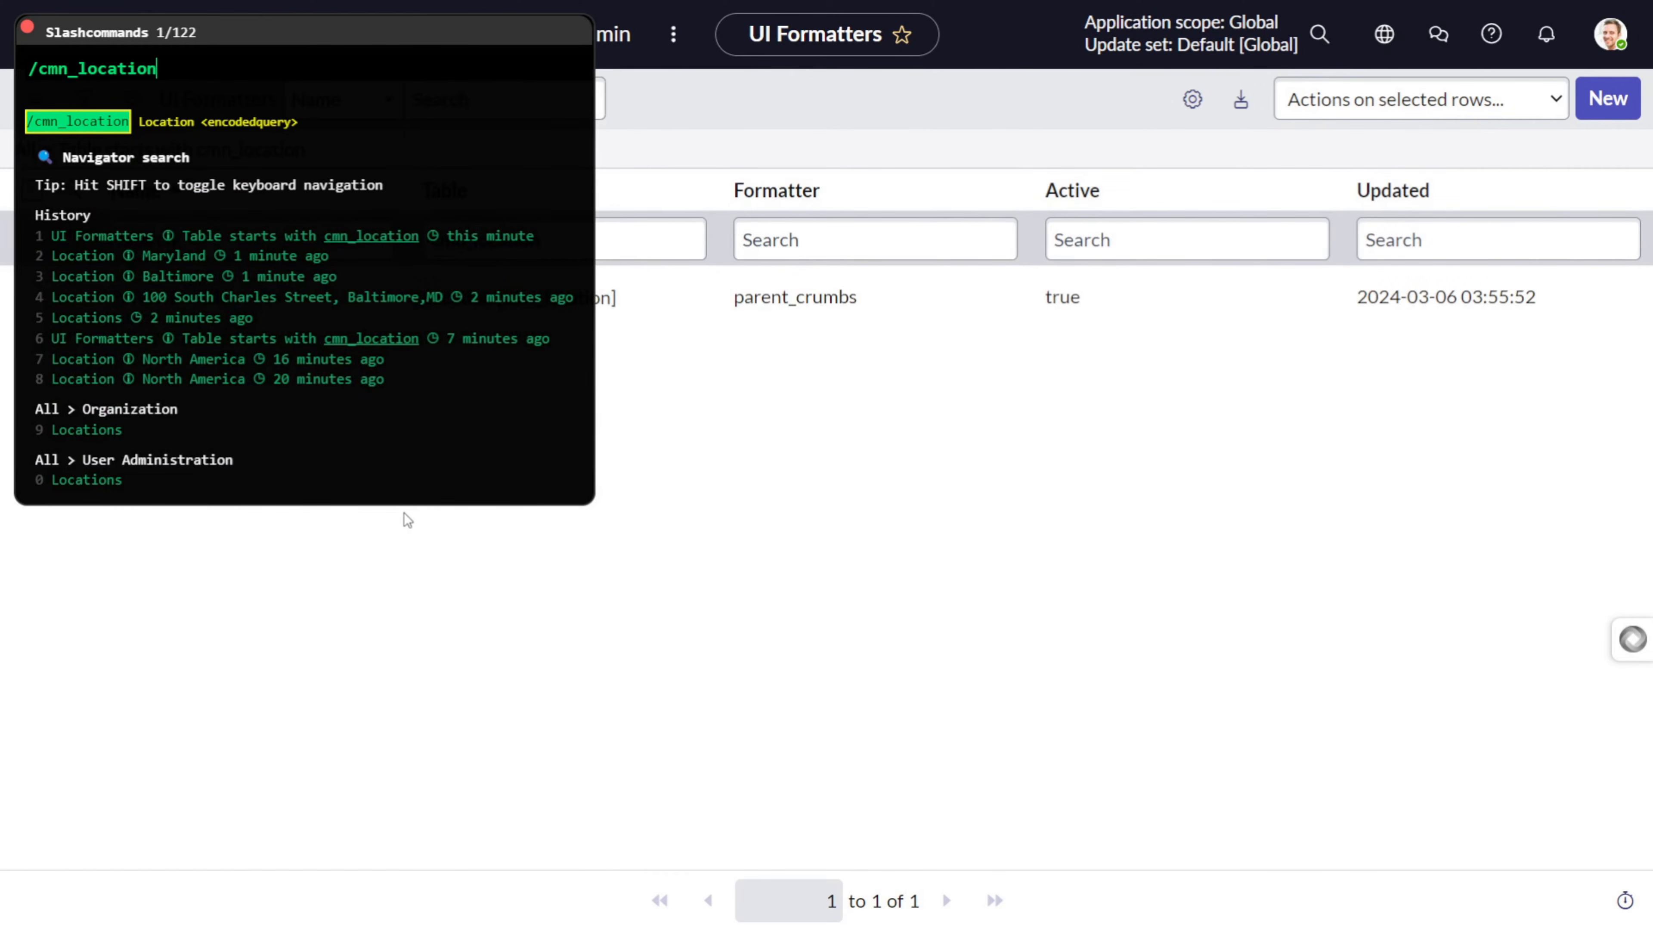
pyautogui.press('Return')
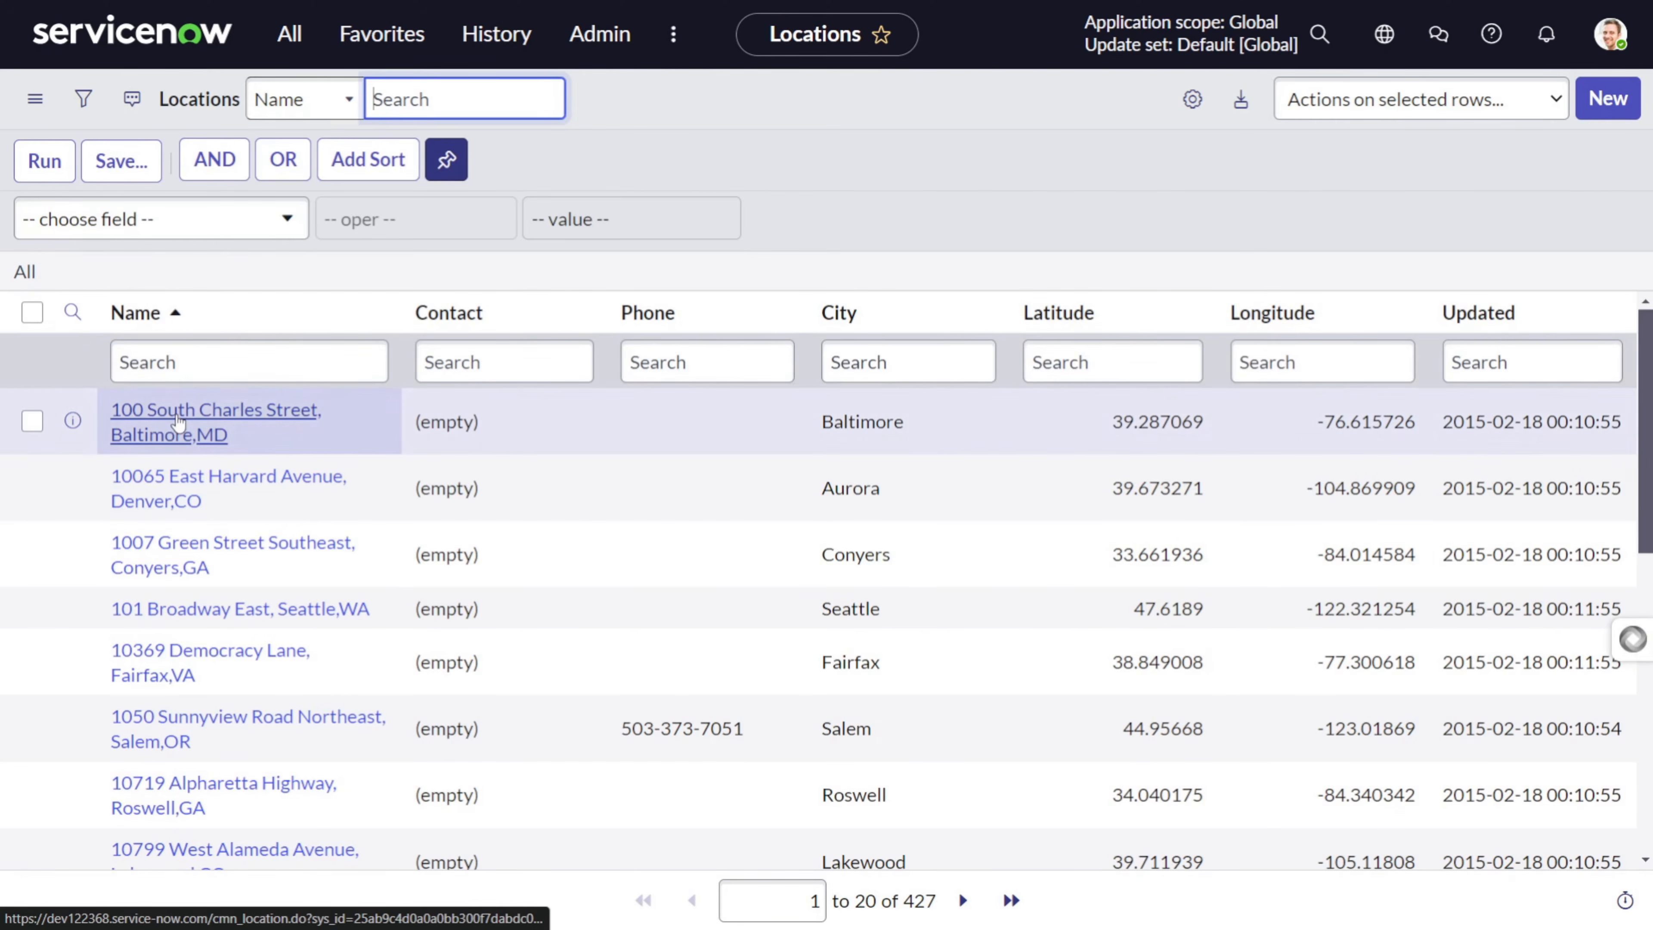
pyautogui.click(179, 422)
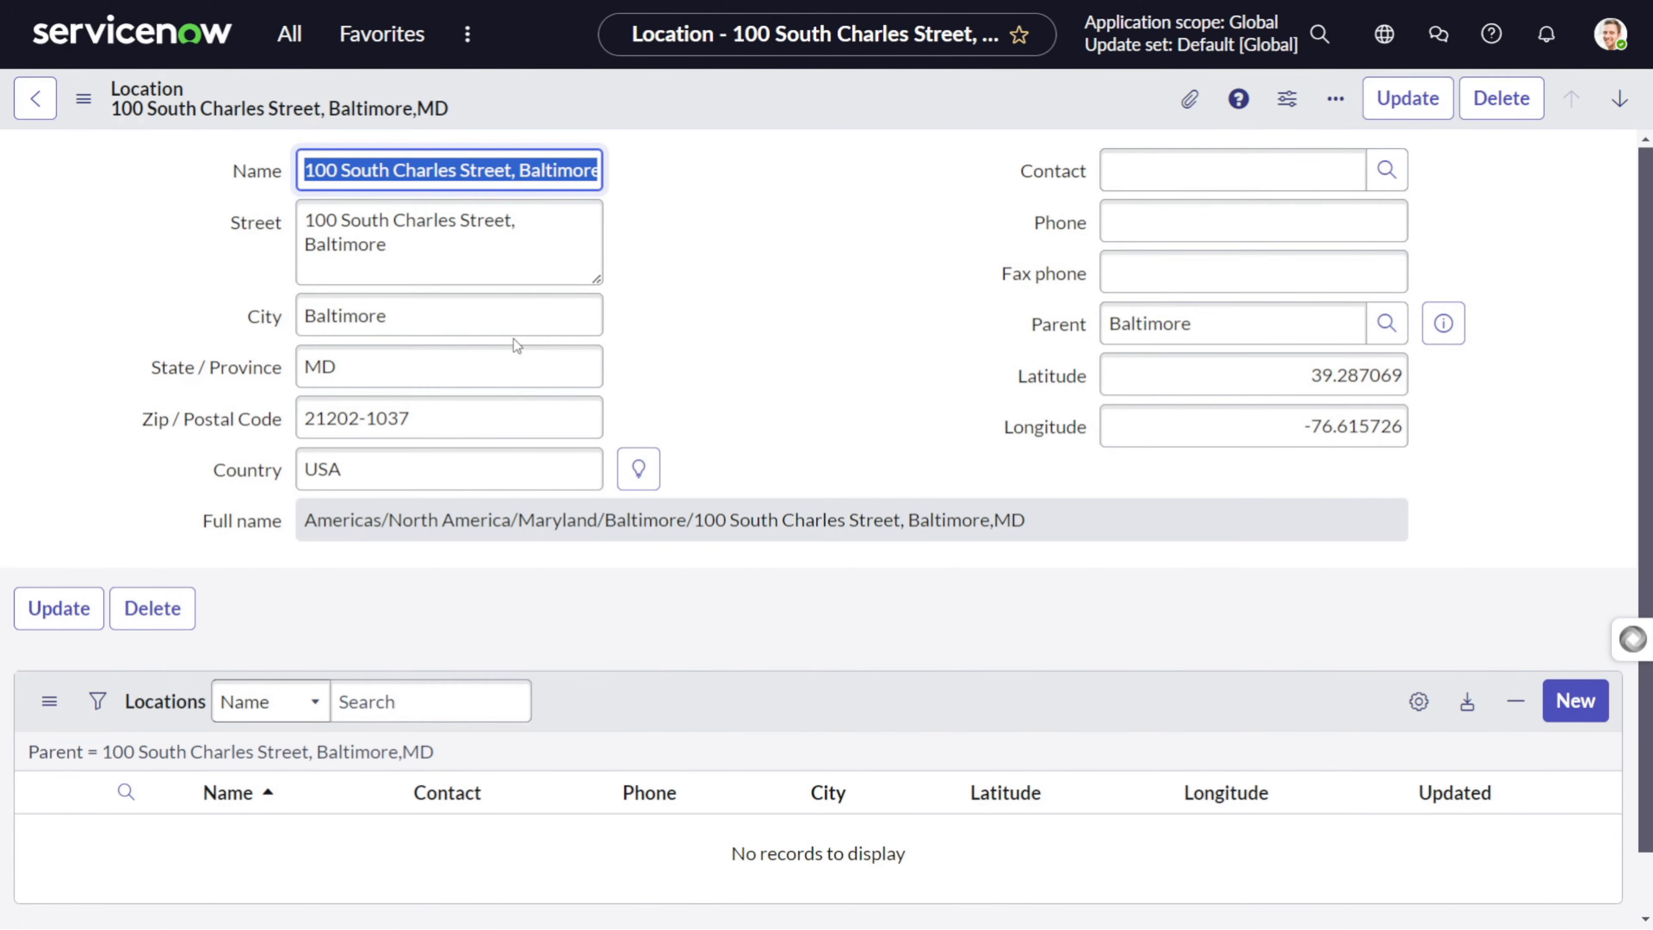
# - Open the form layout configuration for the Location form
pyautogui.rightClick(726, 101)
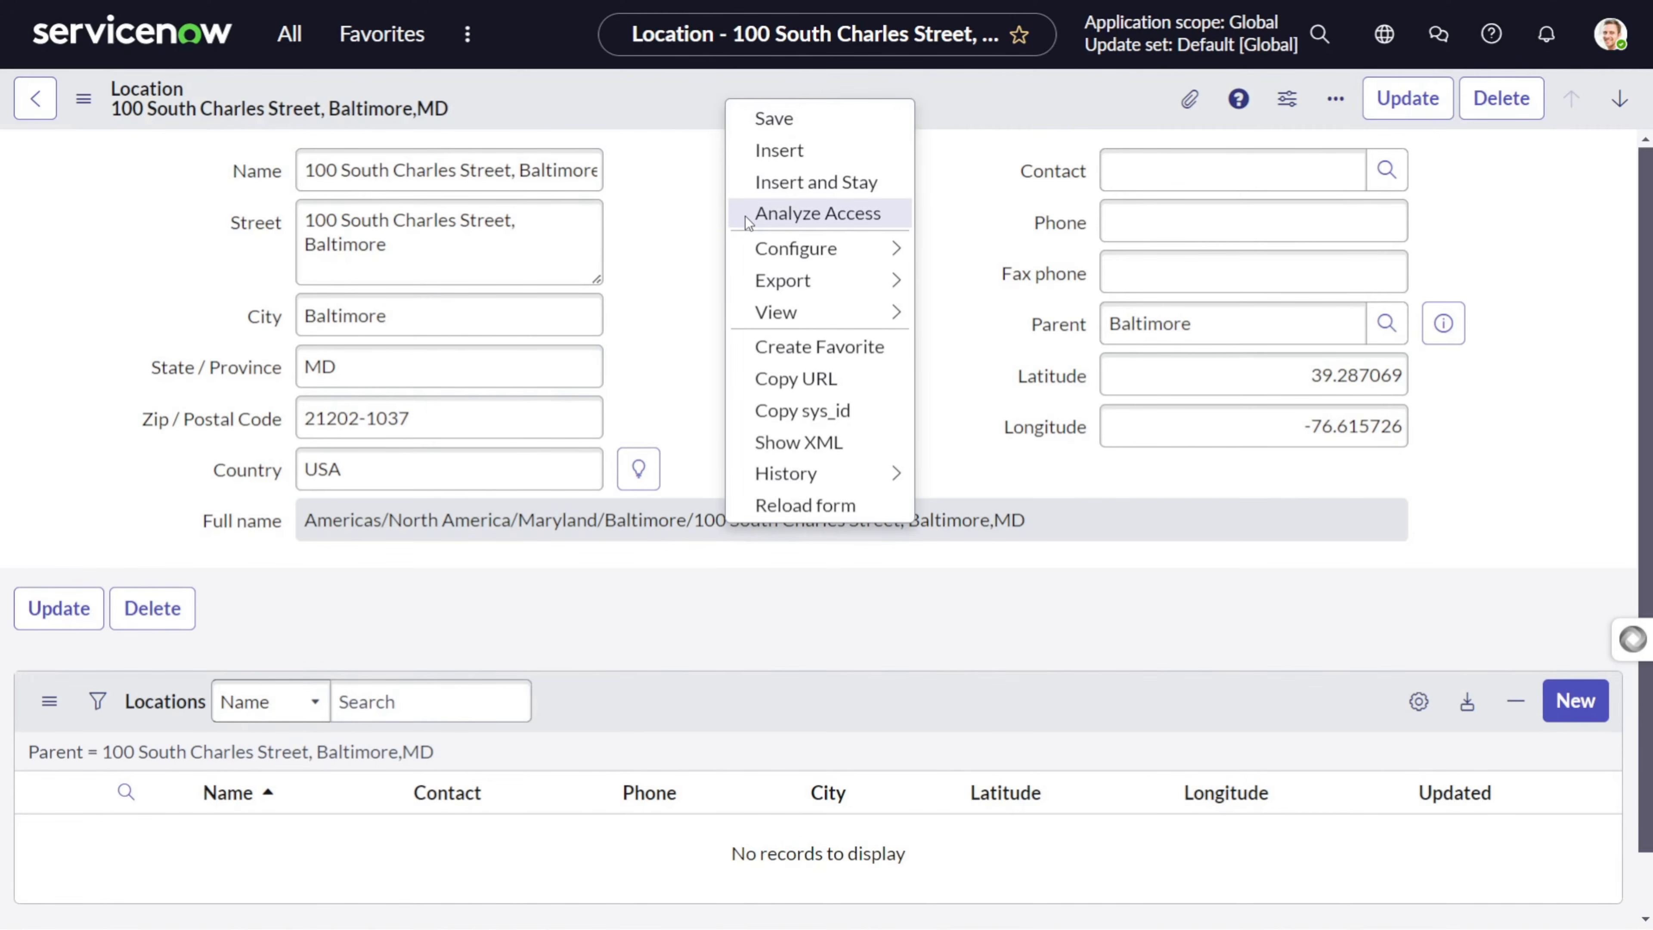
pyautogui.moveTo(766, 257)
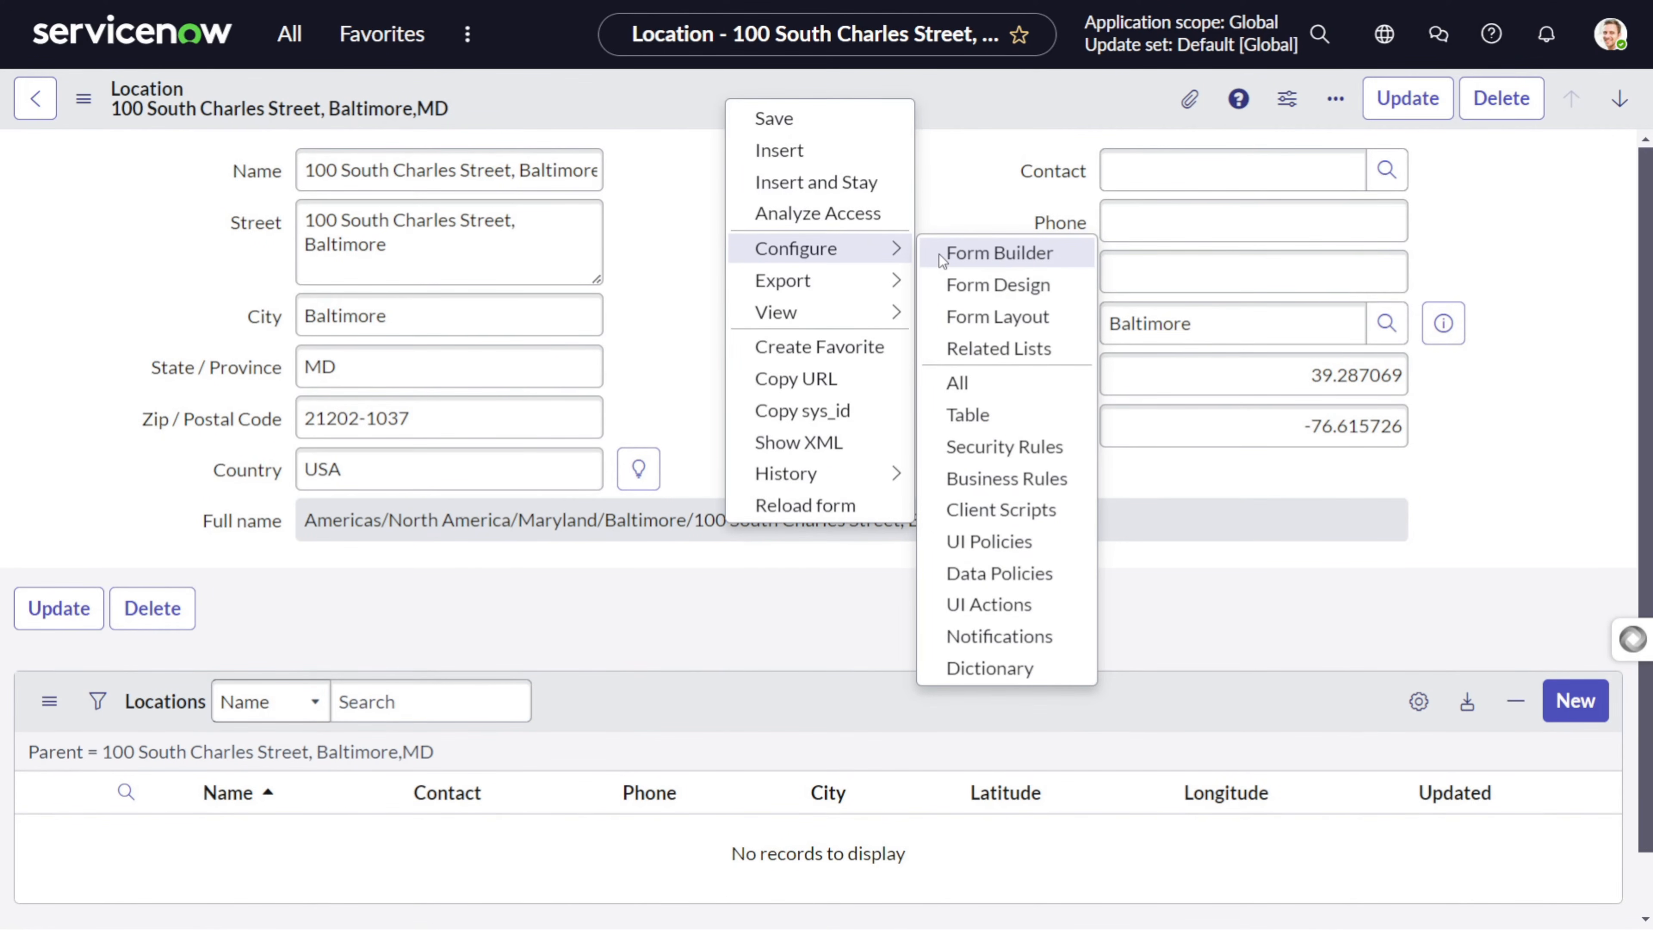
pyautogui.click(976, 327)
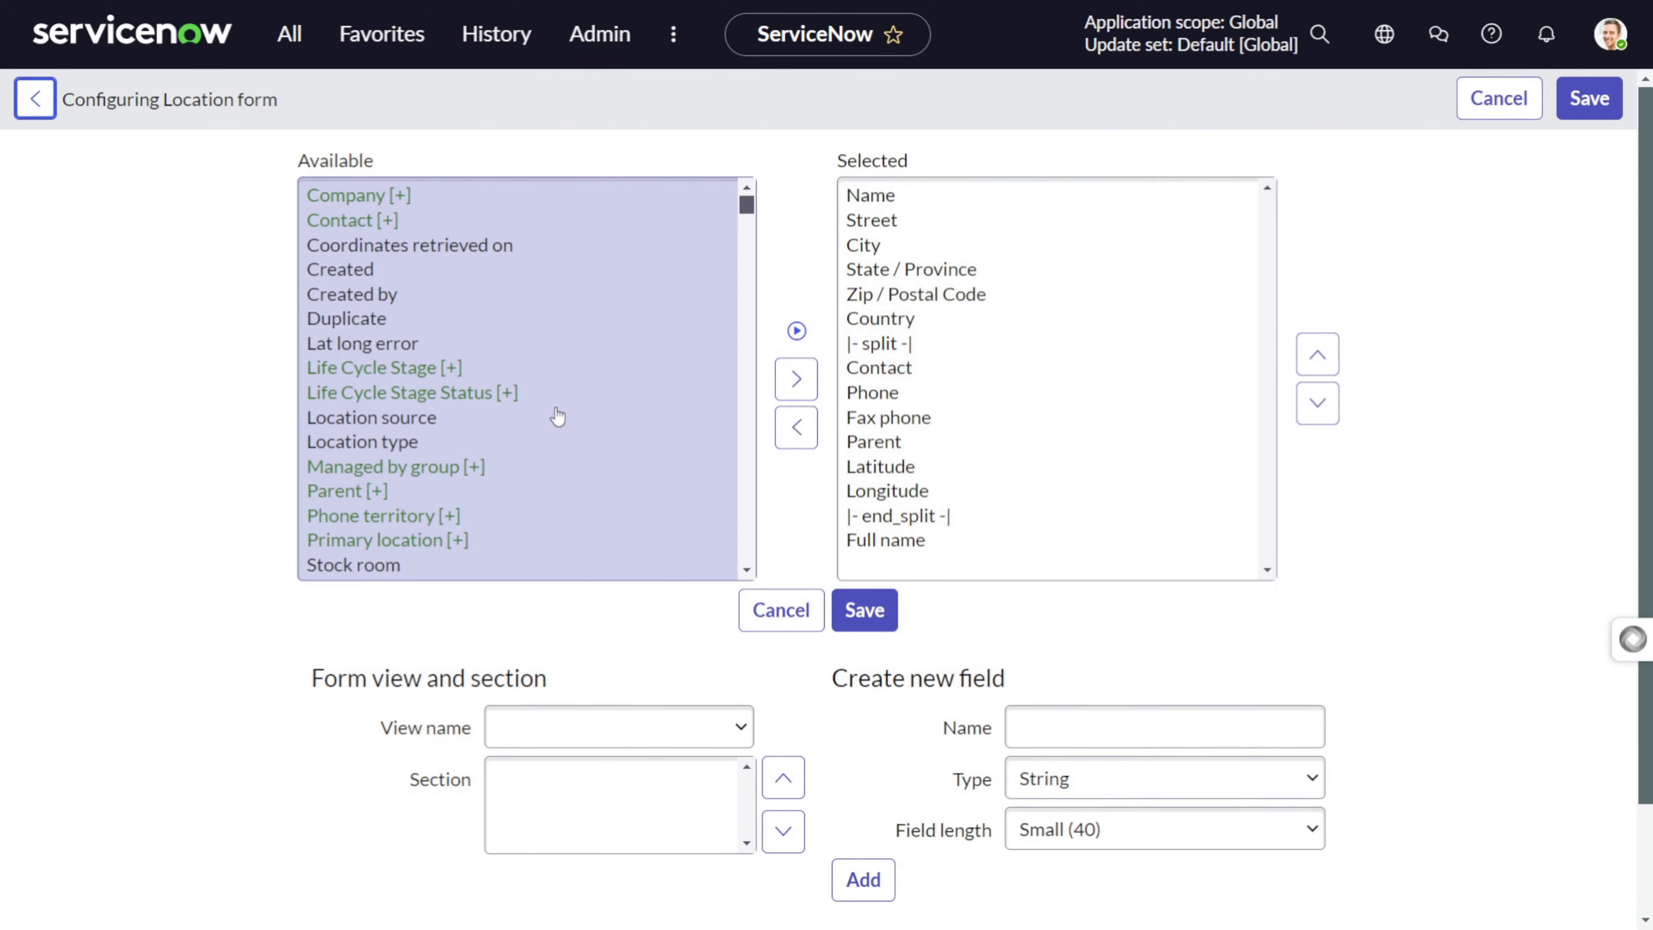
# - Add the |- begin_split -| element to the Location form layout and move it to the very beginning, above Name
pyautogui.scroll(-5, 541, 414)
pyautogui.click(350, 262)
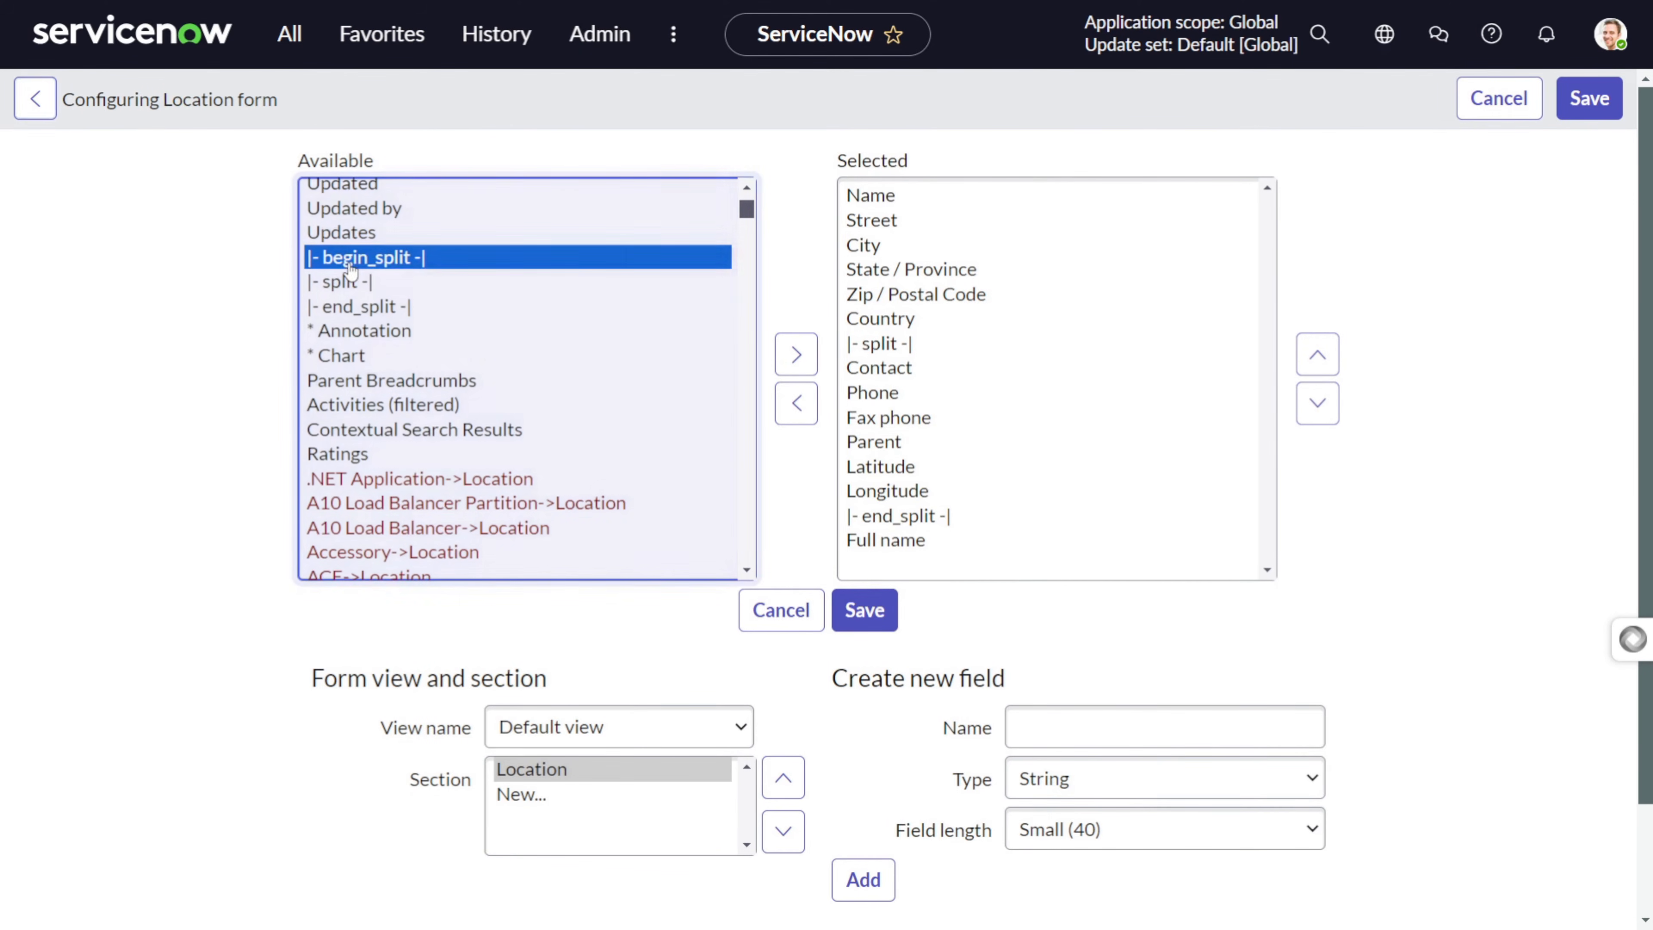
pyautogui.click(795, 354)
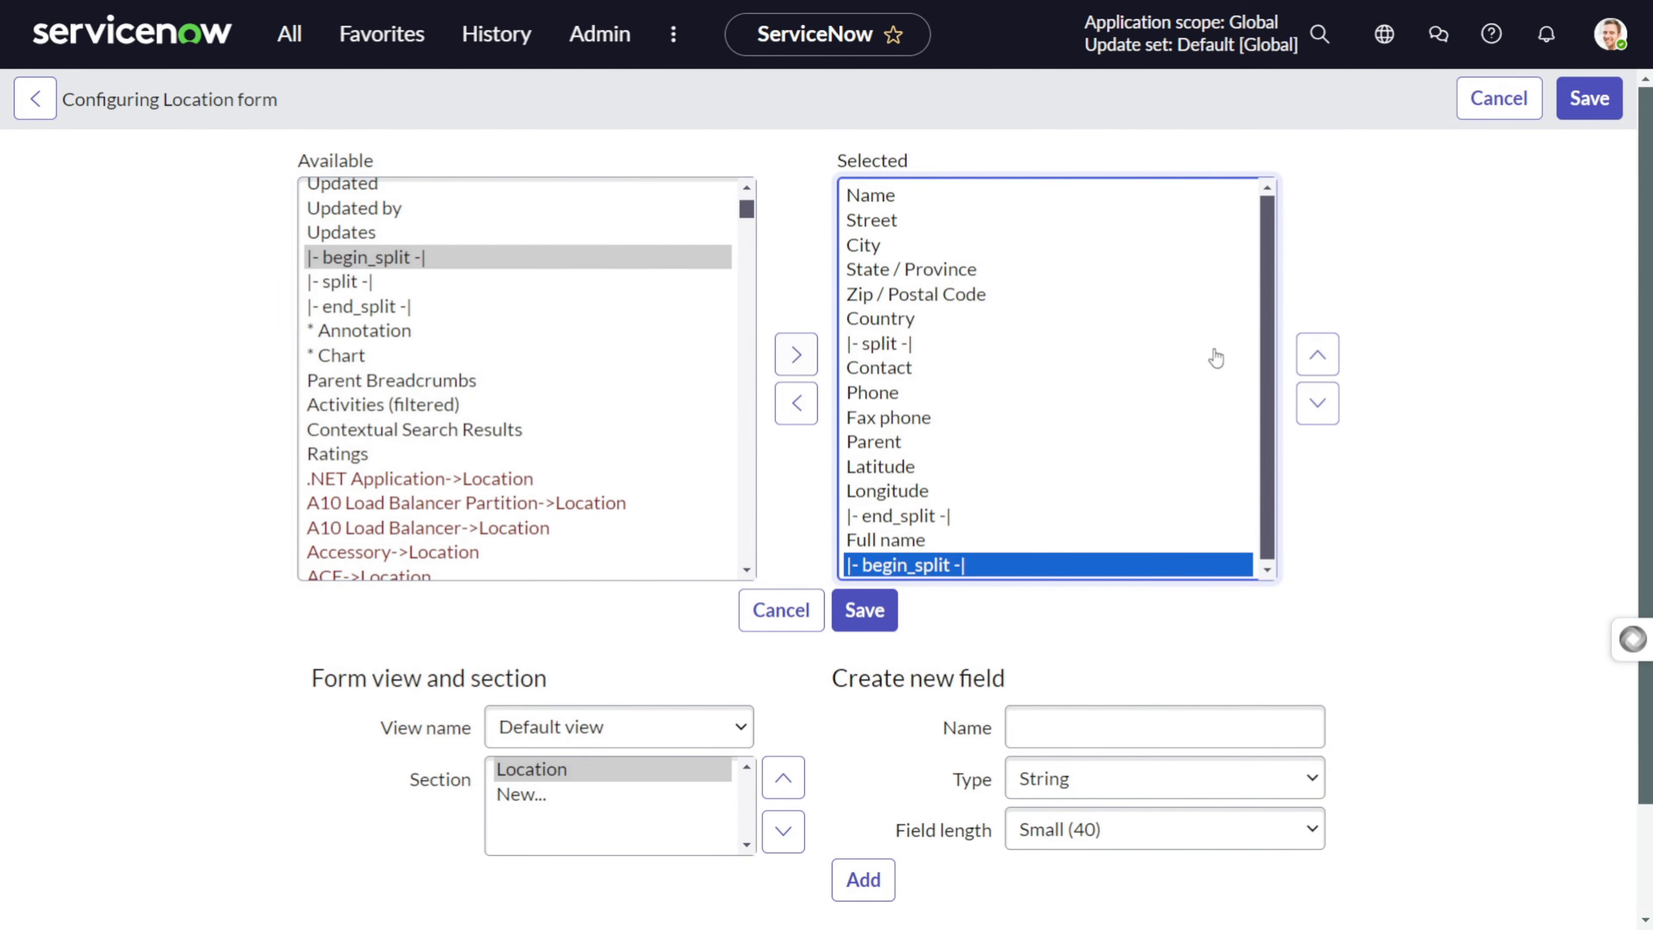
pyautogui.click(1317, 353)
pyautogui.click(1317, 354)
pyautogui.click(1318, 353)
pyautogui.click(1317, 353)
pyautogui.click(1318, 353)
pyautogui.click(1317, 353)
pyautogui.click(1317, 354)
pyautogui.click(1317, 354)
pyautogui.click(1317, 354)
pyautogui.click(1317, 353)
pyautogui.click(1318, 353)
pyautogui.click(1317, 353)
pyautogui.click(1317, 353)
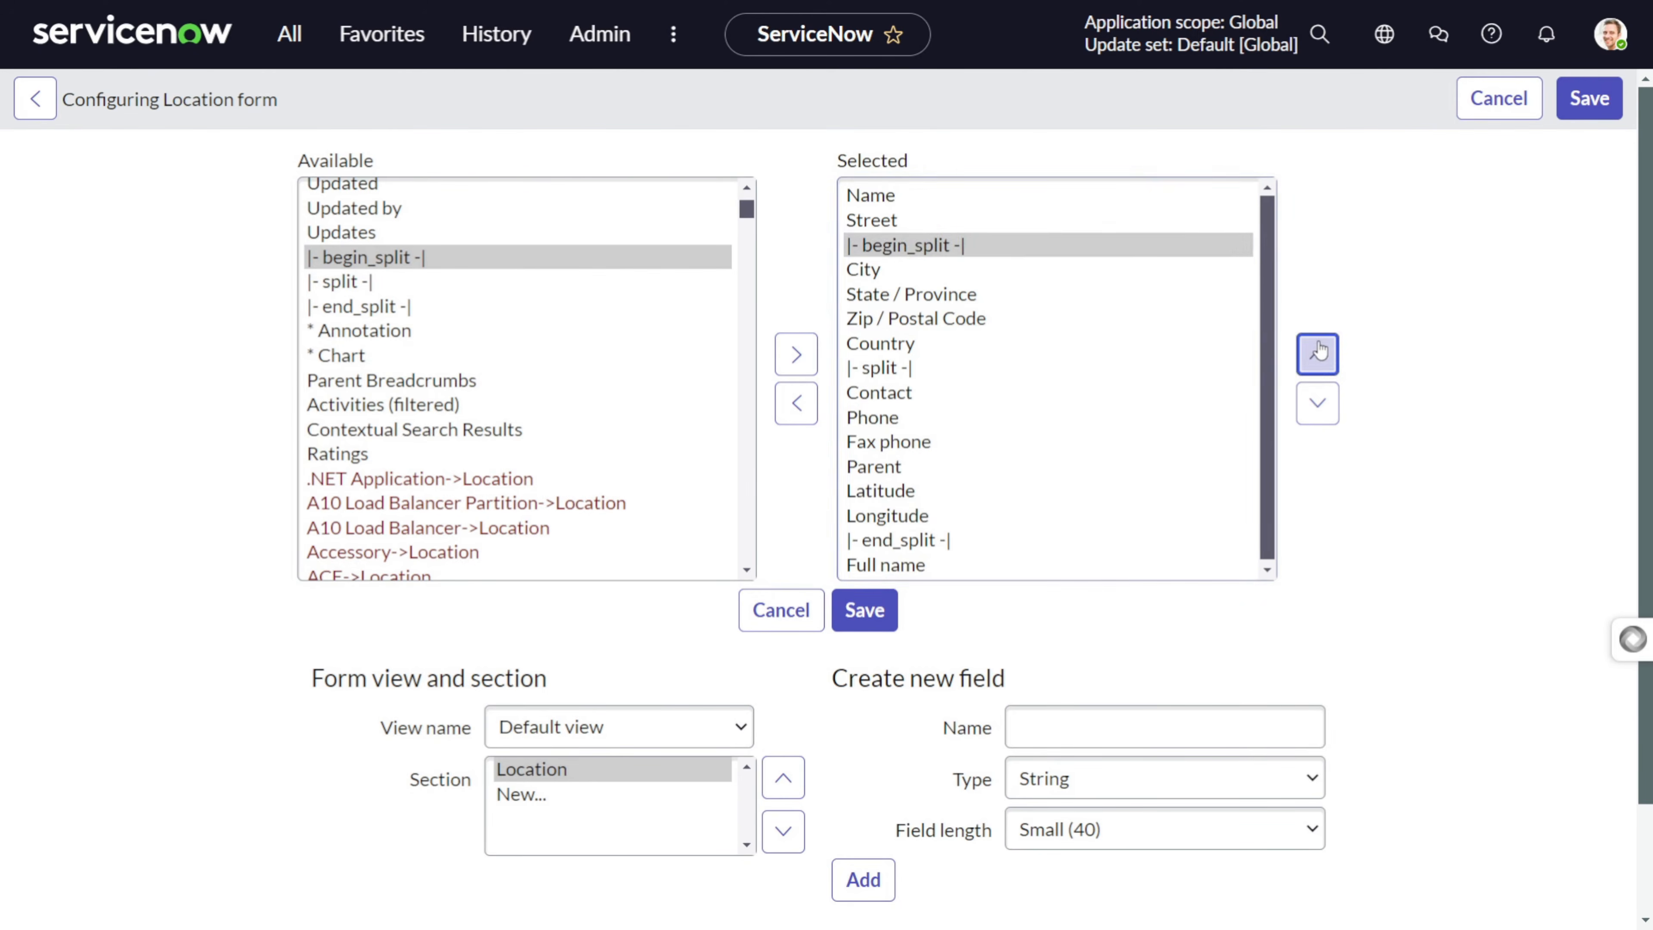
pyautogui.click(1317, 353)
pyautogui.click(1317, 353)
# - Add the Parent Breadcrumbs formatter to the Location form layout, move it above |- begin_split -|, and save the layout
pyautogui.scroll(-2, 905, 372)
pyautogui.scroll(2, 907, 369)
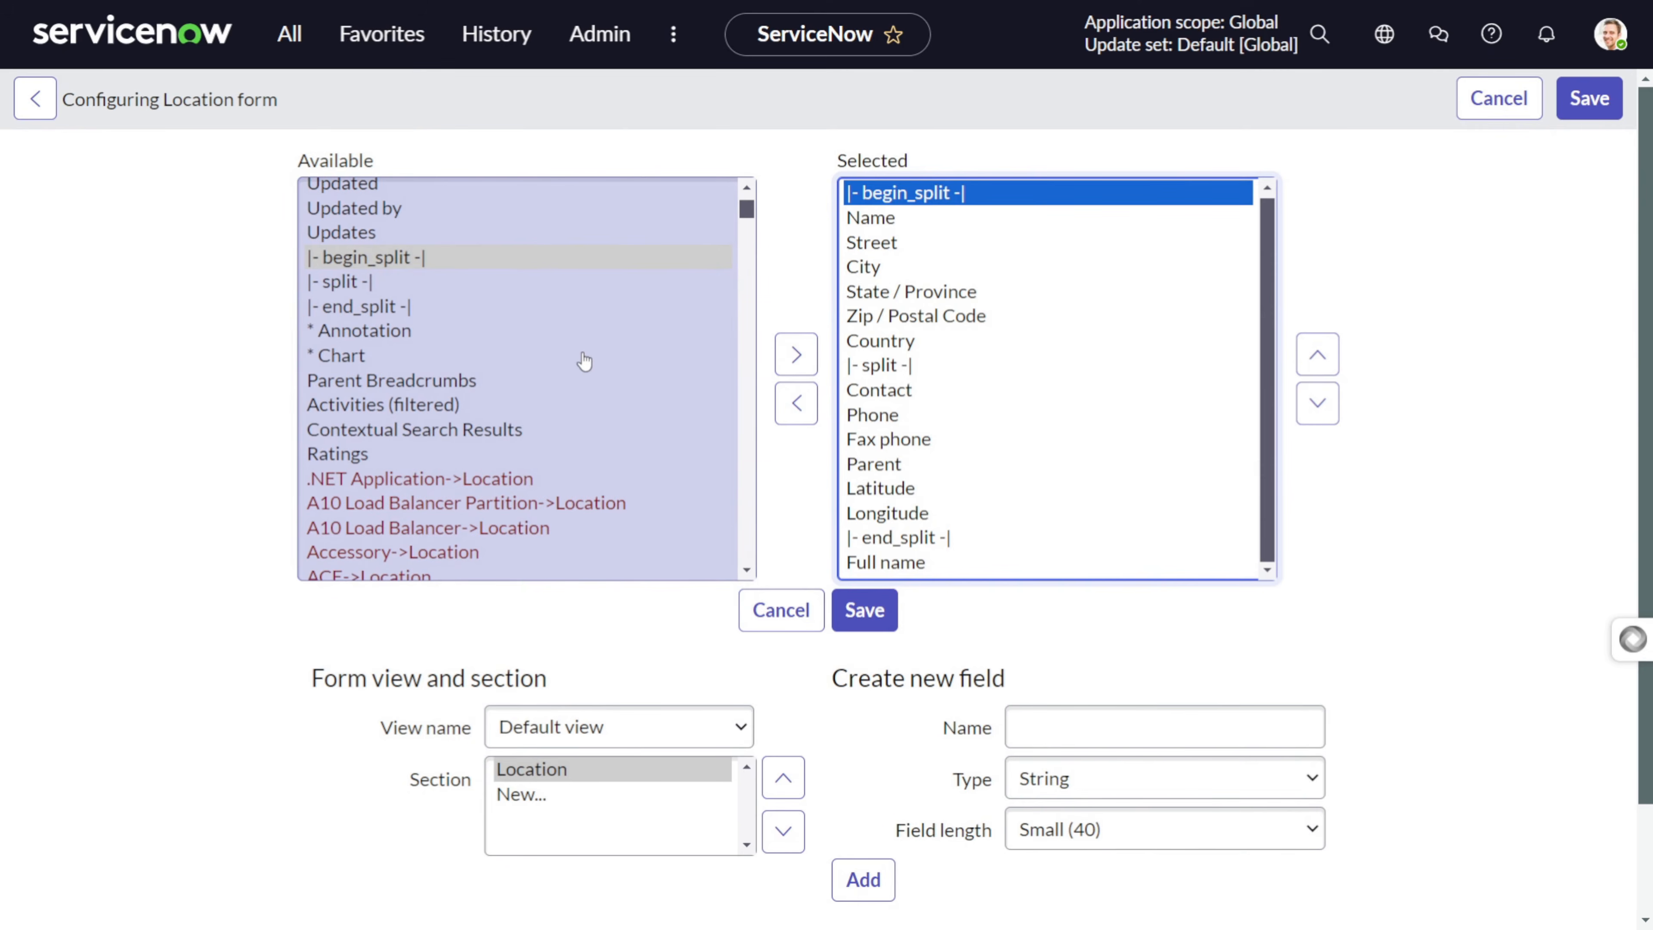
pyautogui.click(453, 383)
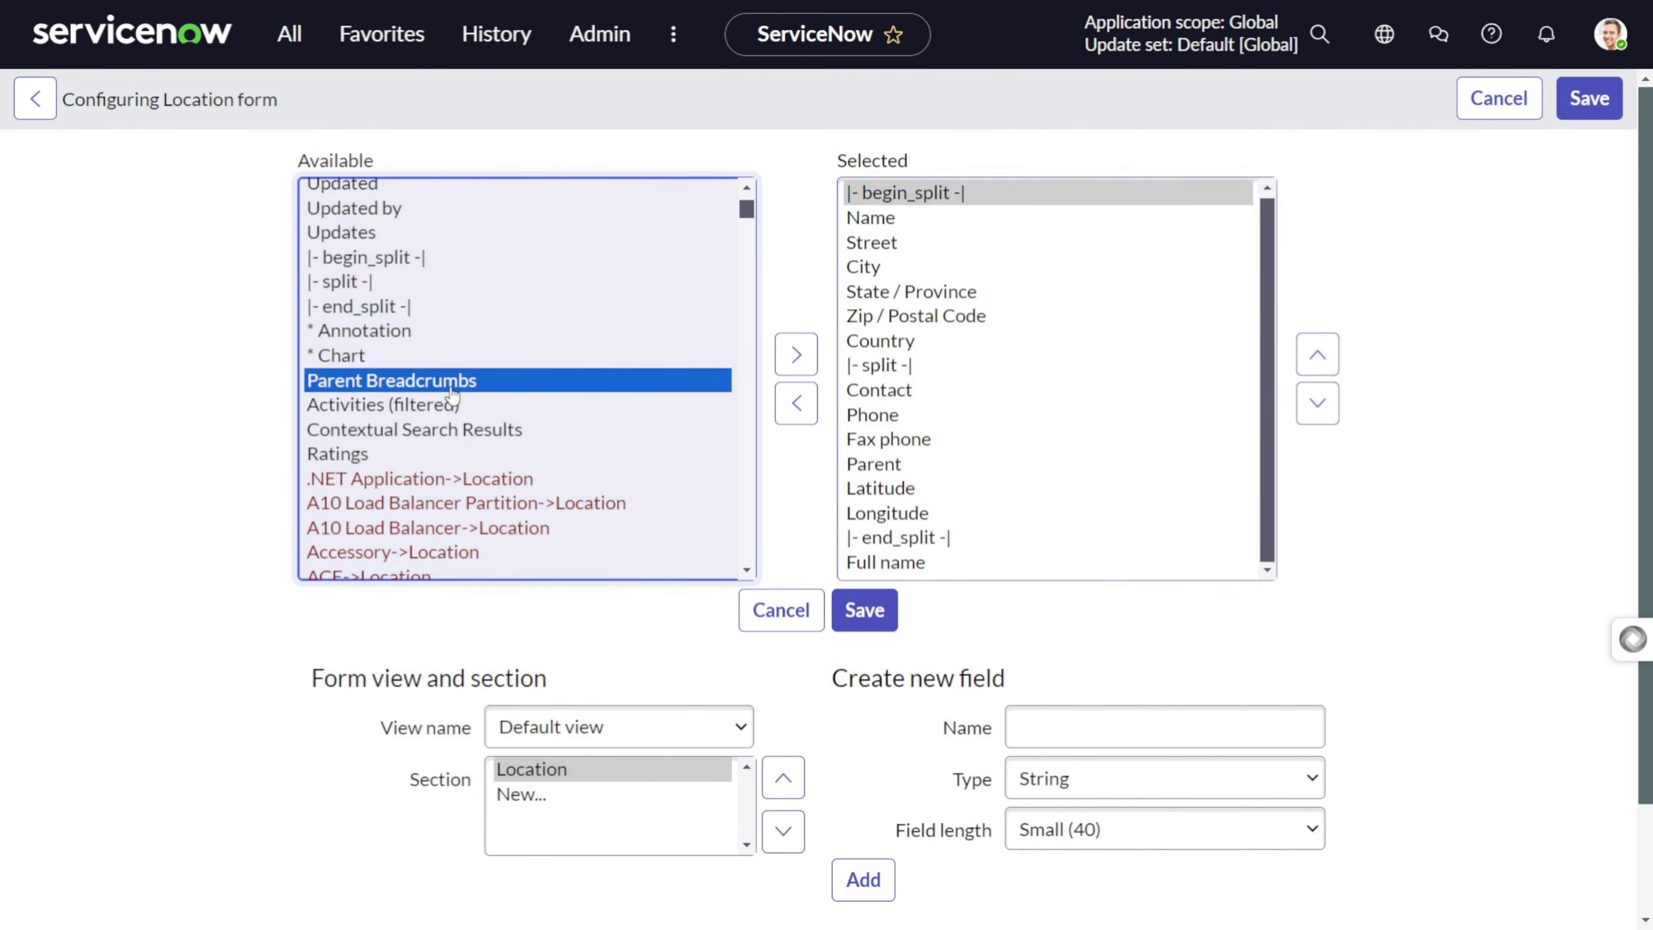
pyautogui.click(796, 355)
pyautogui.click(1316, 357)
pyautogui.click(1316, 356)
pyautogui.click(1316, 357)
pyautogui.click(1316, 357)
pyautogui.click(1316, 357)
pyautogui.click(1316, 356)
pyautogui.click(1316, 357)
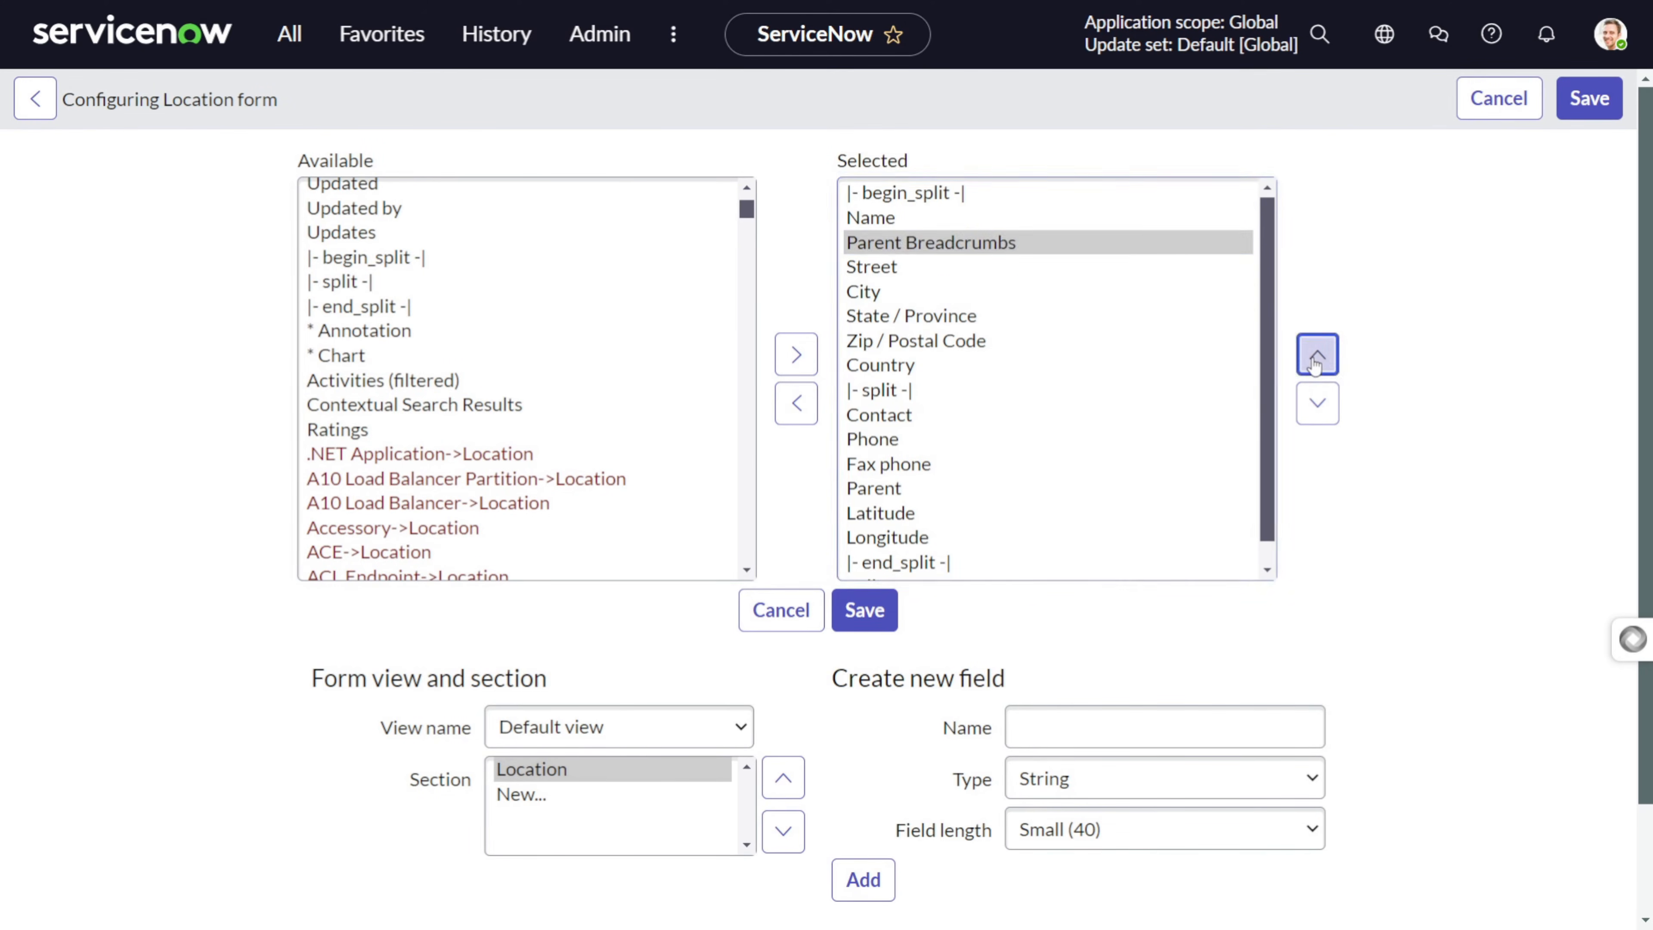
pyautogui.click(1316, 357)
pyautogui.click(1316, 357)
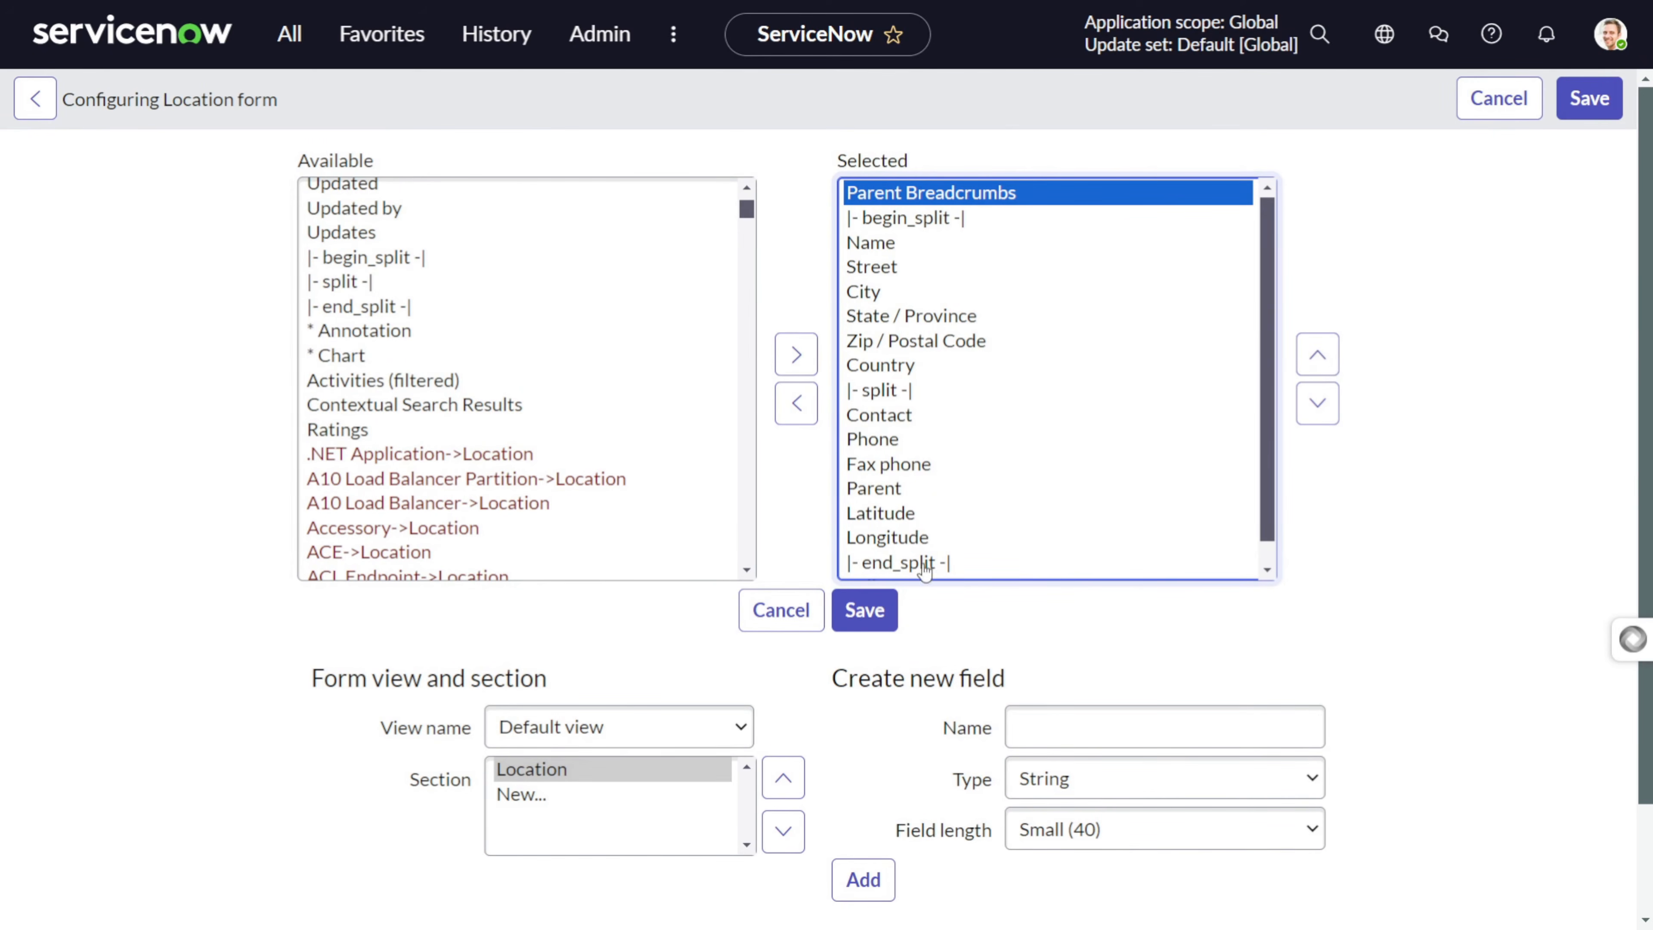
pyautogui.click(881, 610)
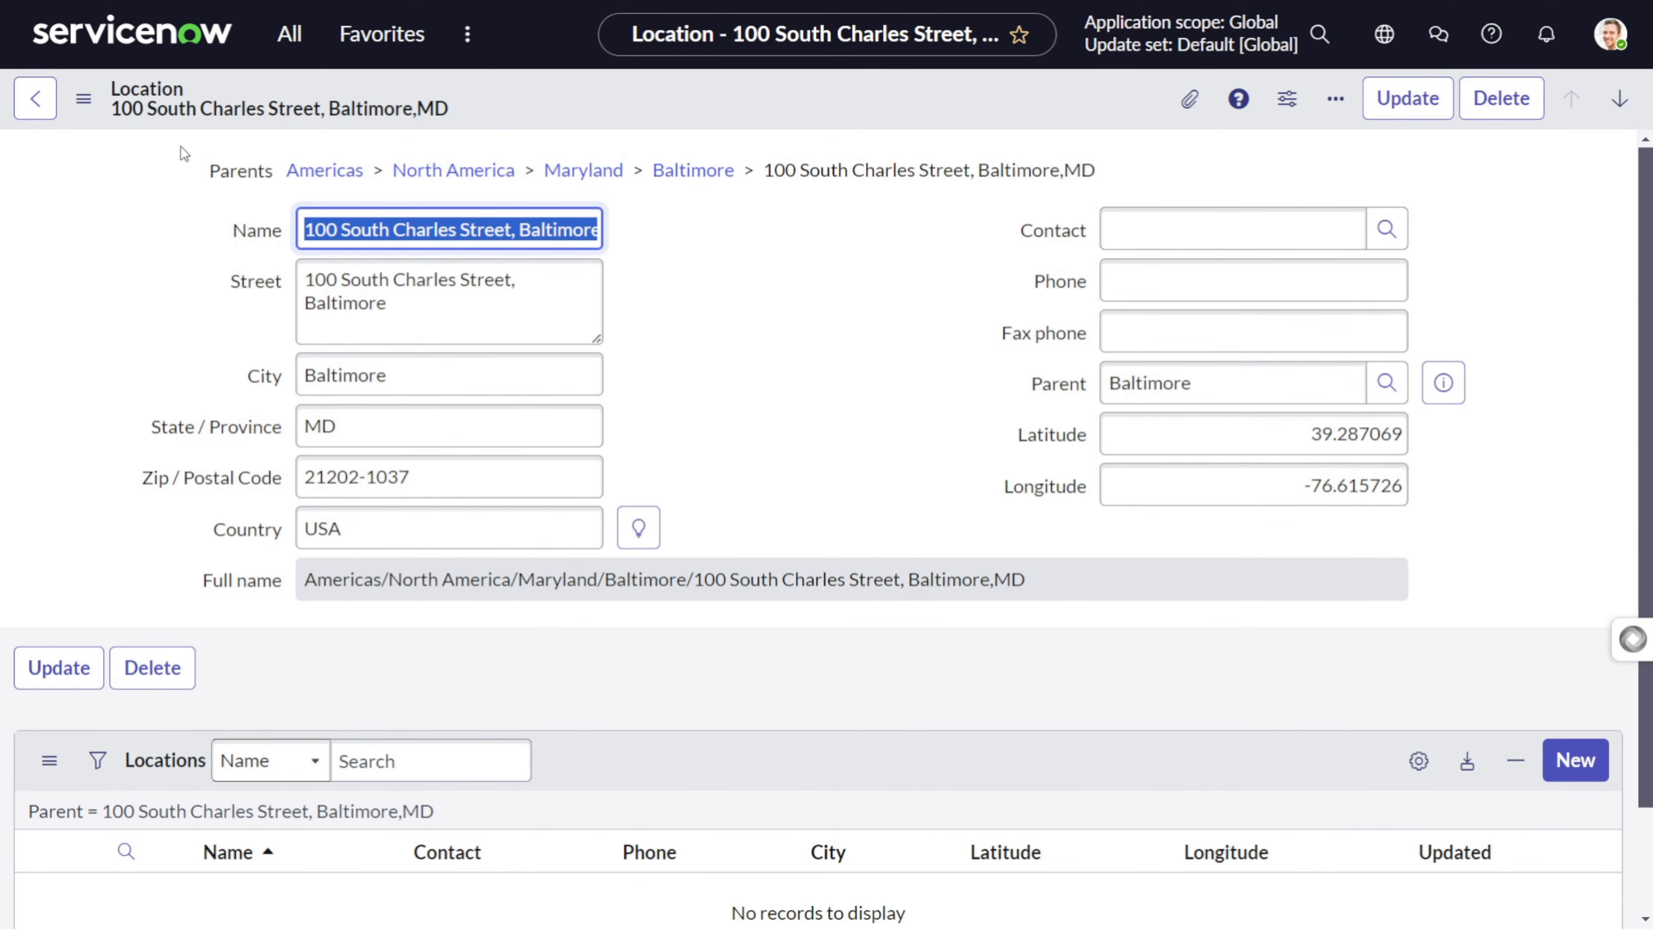
# - Check the Parents breadcrumb trail on the location record and open the North America parent location from it
pyautogui.moveTo(192, 169); pyautogui.dragTo(1177, 169)
pyautogui.click(1177, 169)
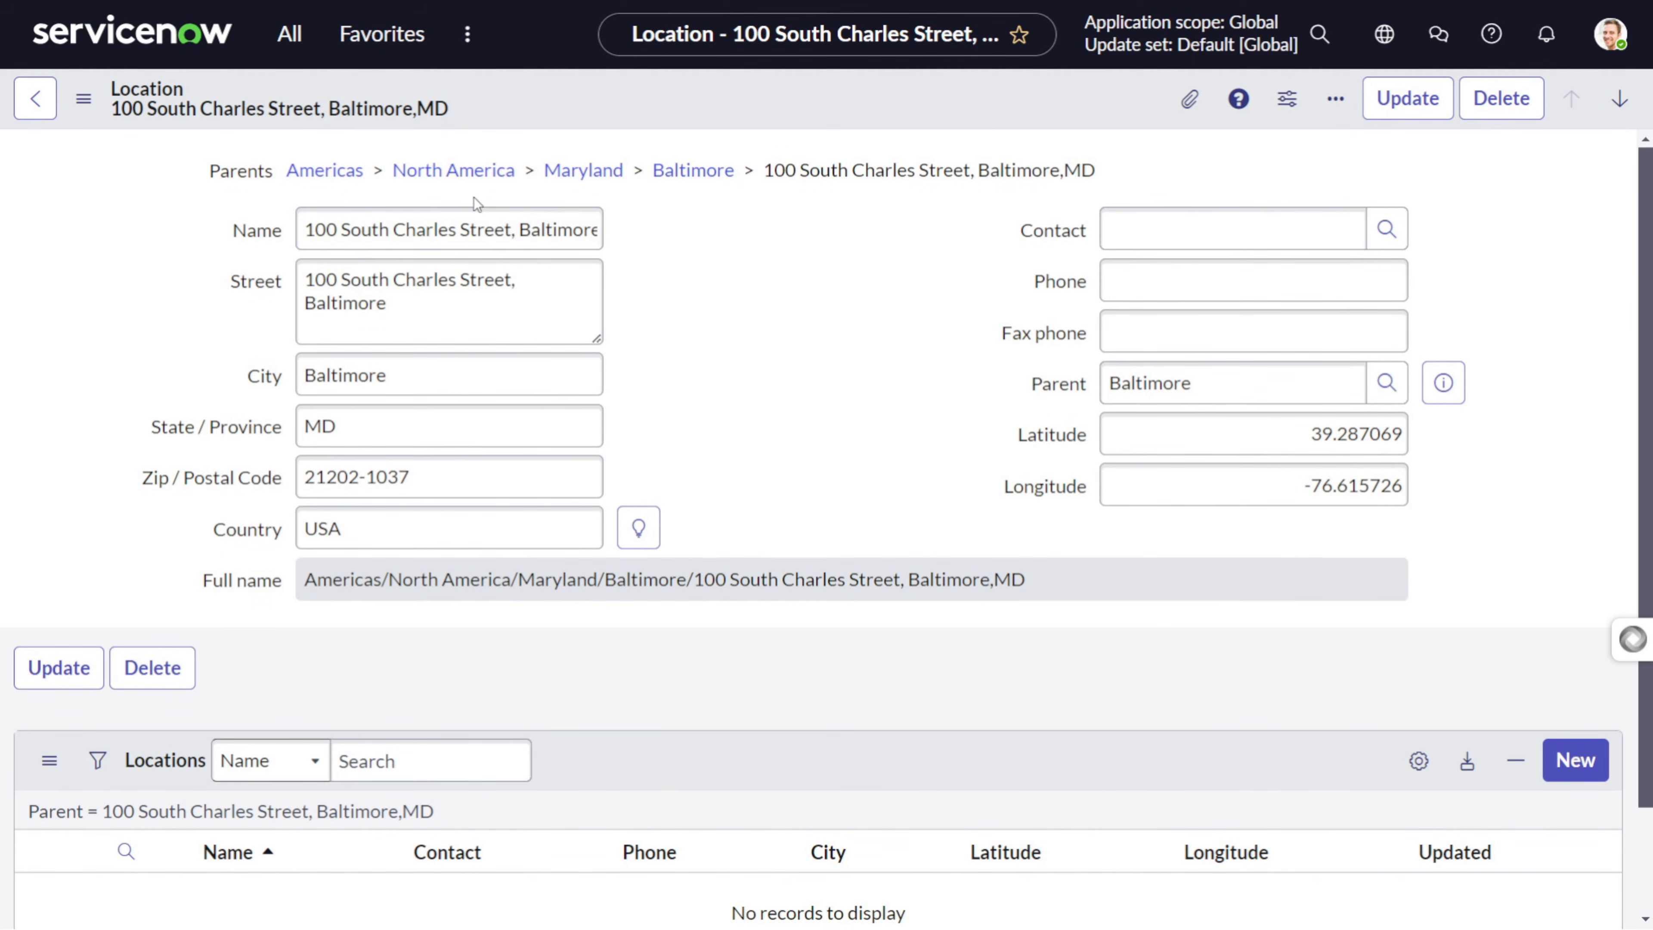
pyautogui.click(443, 172)
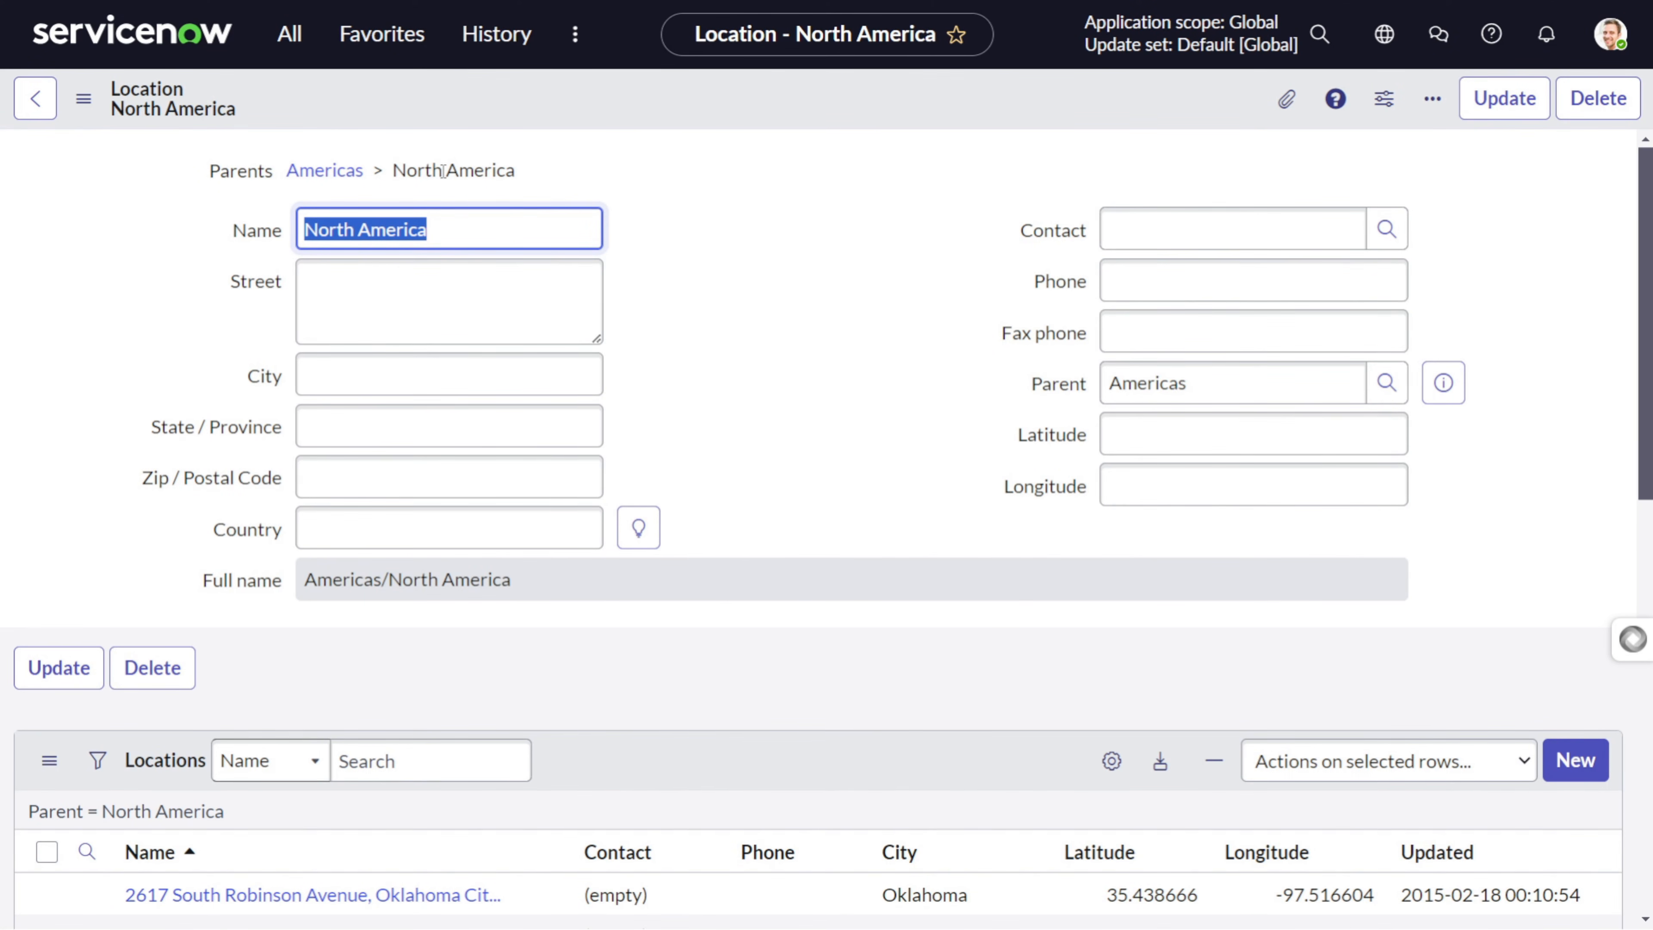
pyautogui.hotkey('alt', 'Tab')
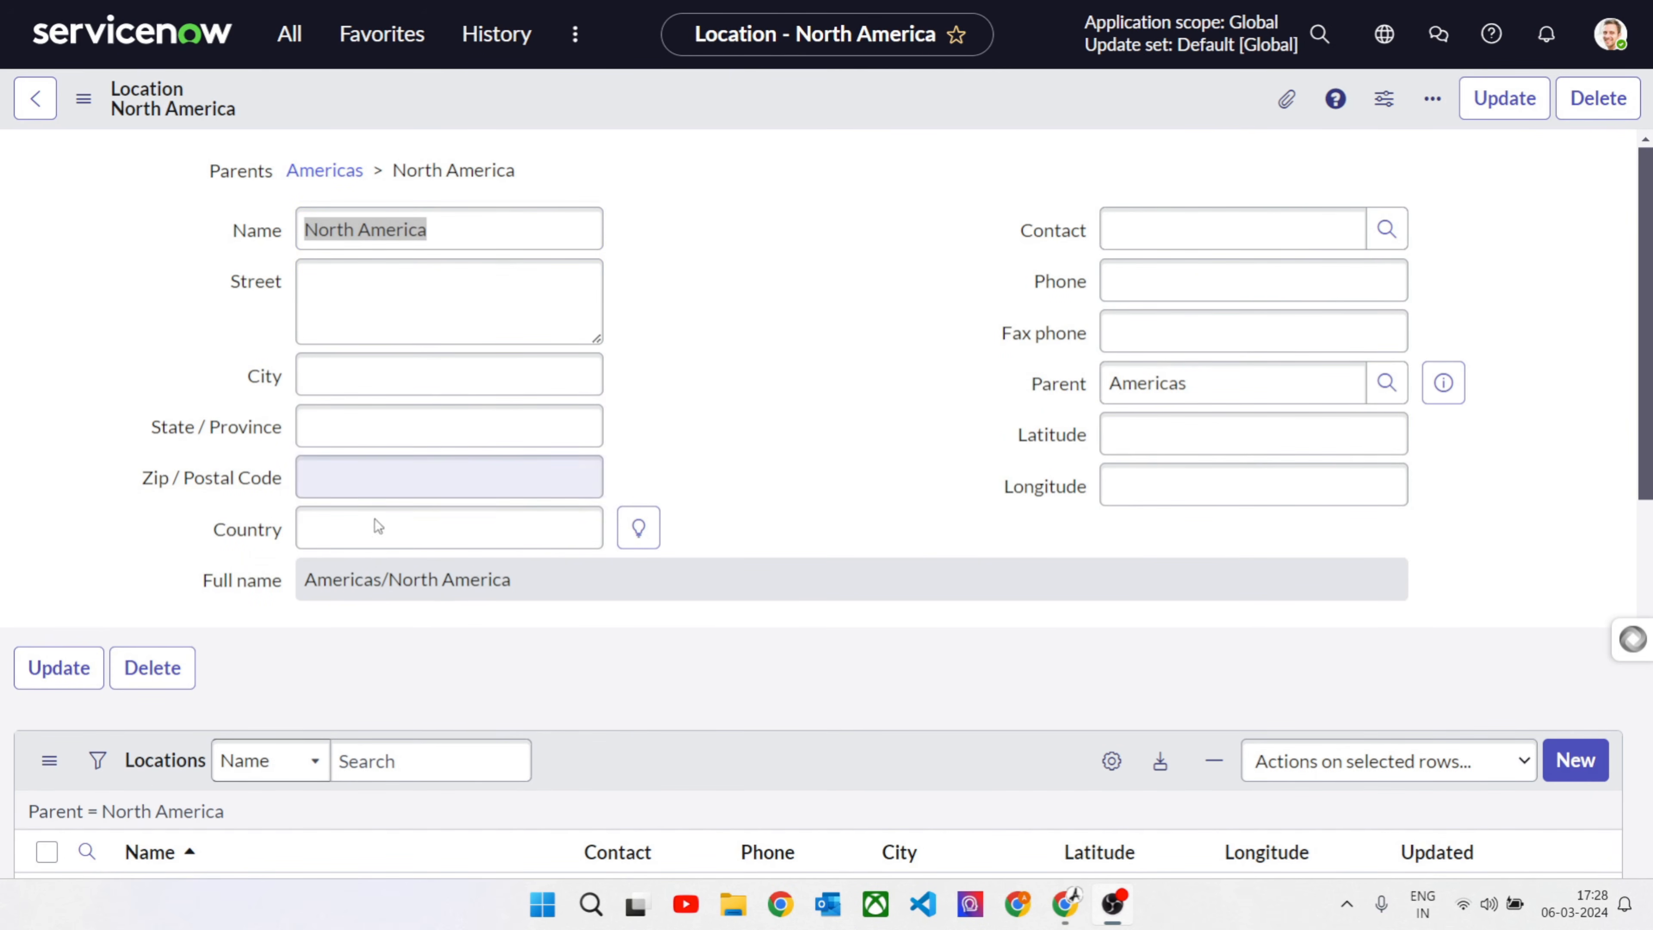